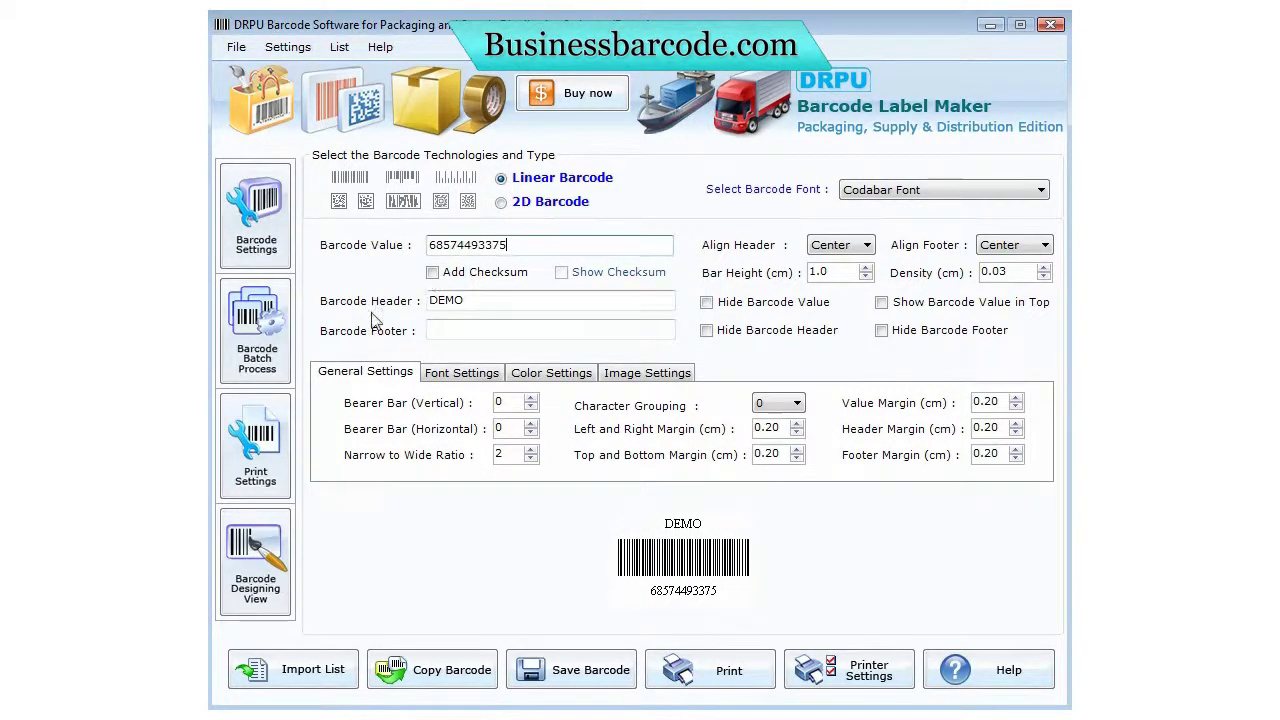
# Step: Enter "Footer Text Here" as the linear barcode's footer
pyautogui.click(433, 326)
pyautogui.write('F')
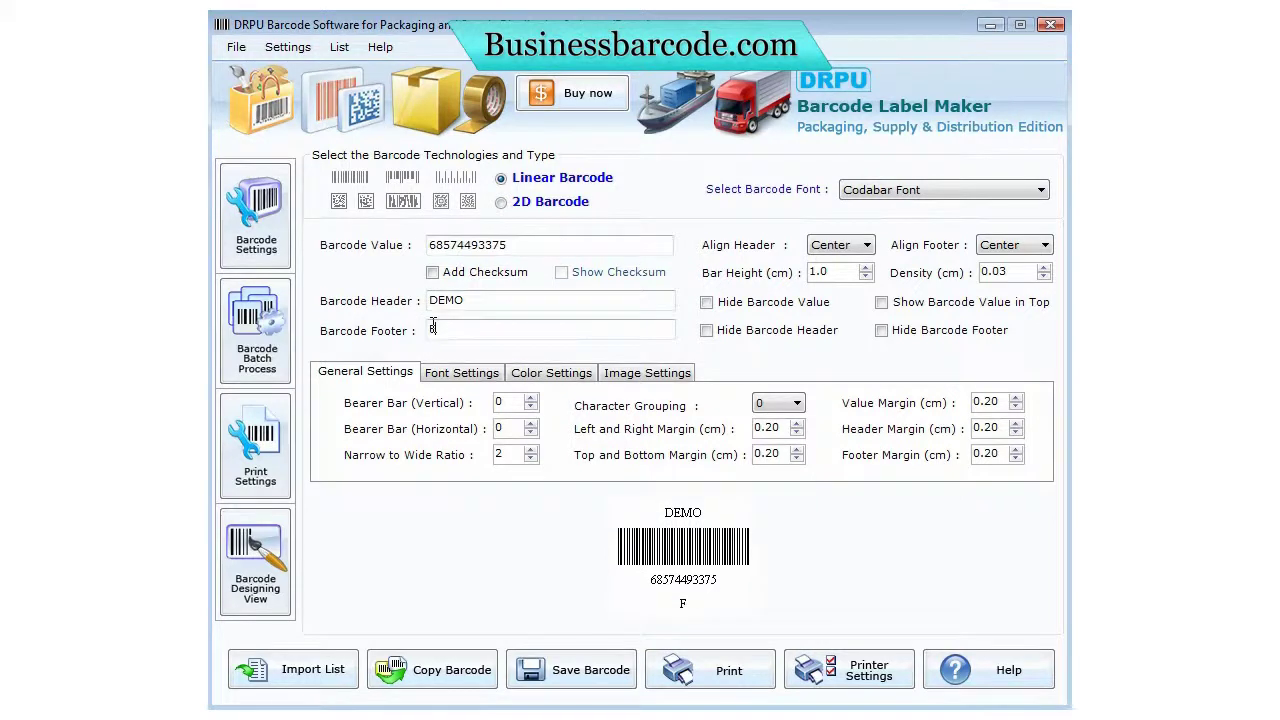
pyautogui.write('ooter Texr')
pyautogui.write(' Here')
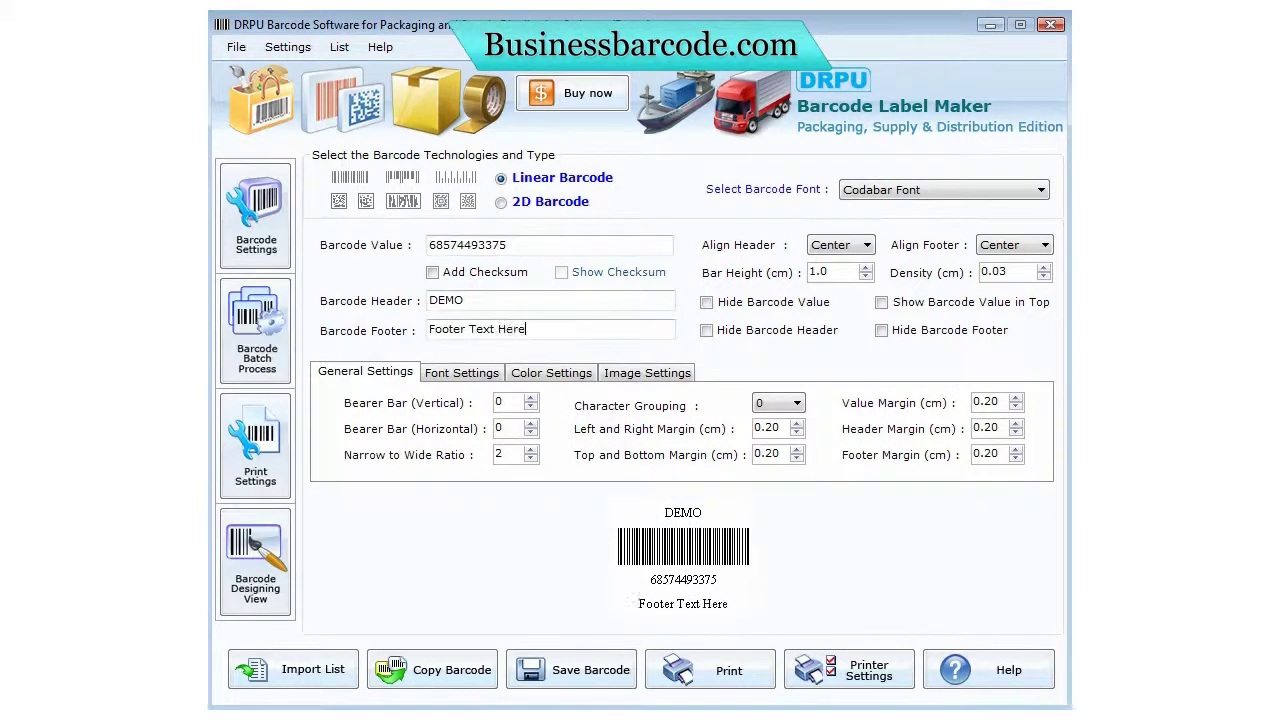
# Step: Set the linear barcode's footer font to Arial with the Bold style
pyautogui.click(476, 383)
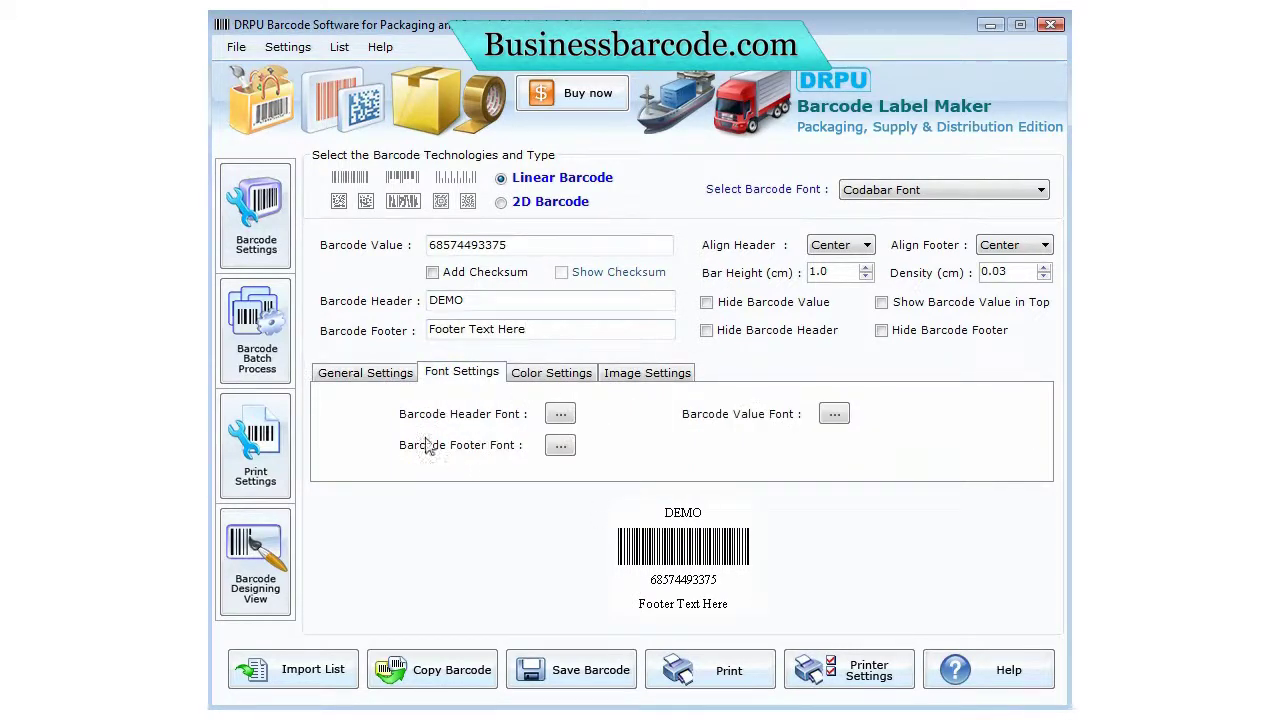
pyautogui.click(560, 446)
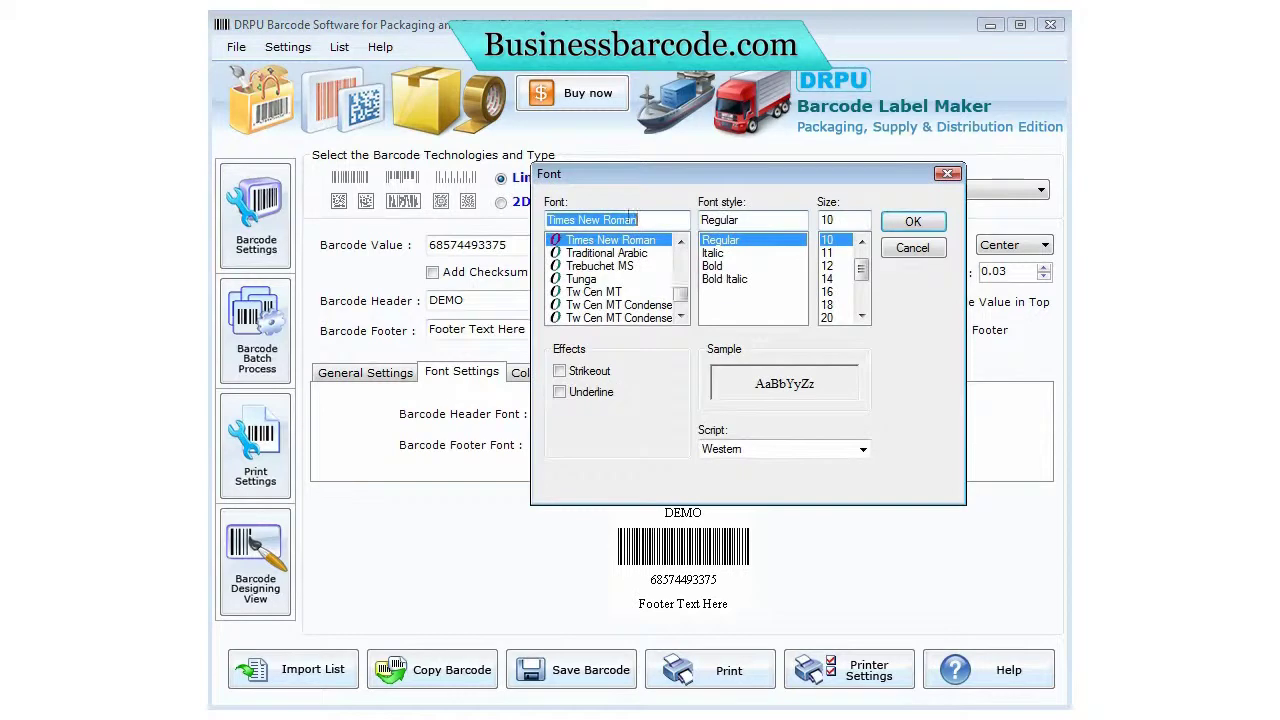
pyautogui.write('ar')
pyautogui.press('Escape')
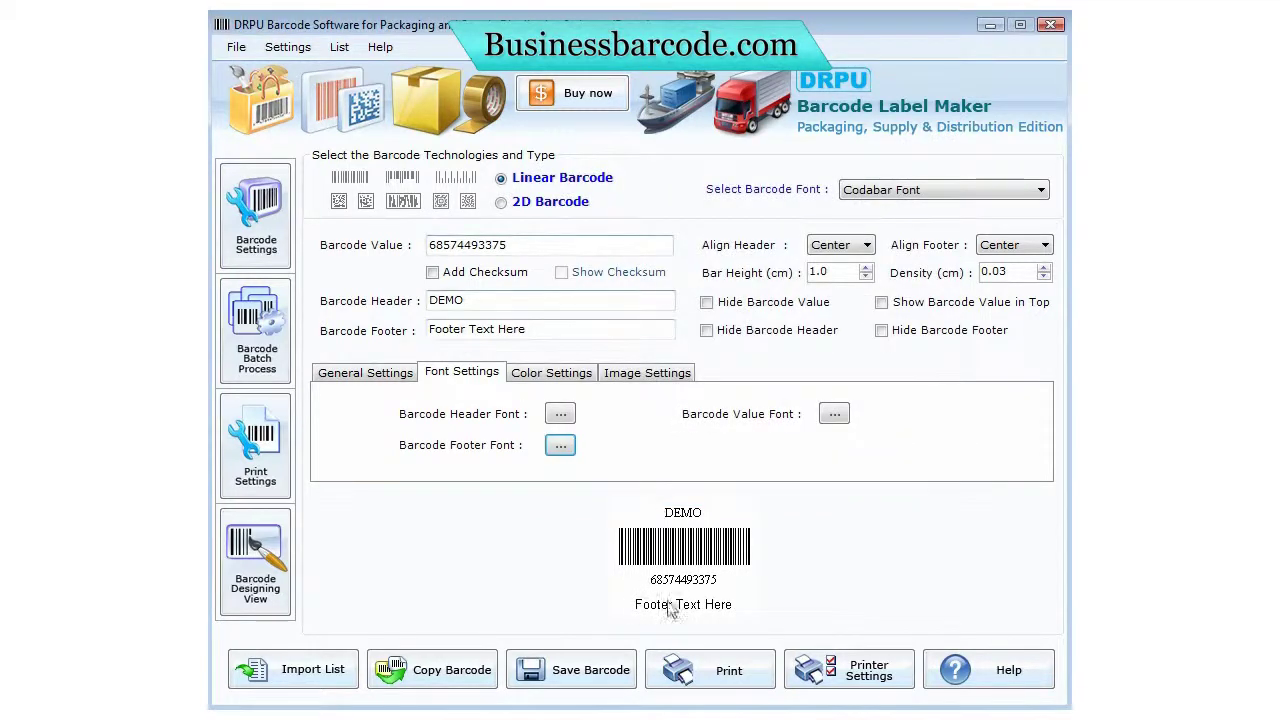
pyautogui.click(560, 446)
pyautogui.click(712, 266)
pyautogui.click(912, 222)
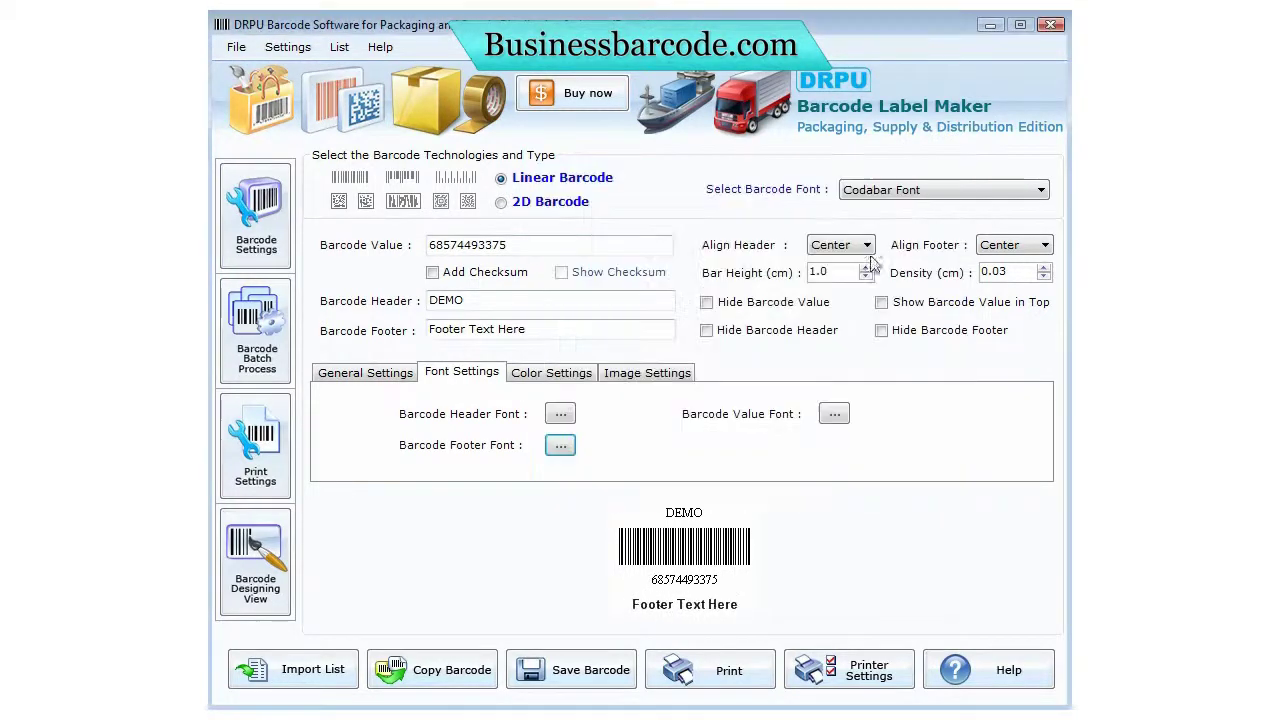
# Step: Choose a custom green as the barcode footer color
pyautogui.click(548, 373)
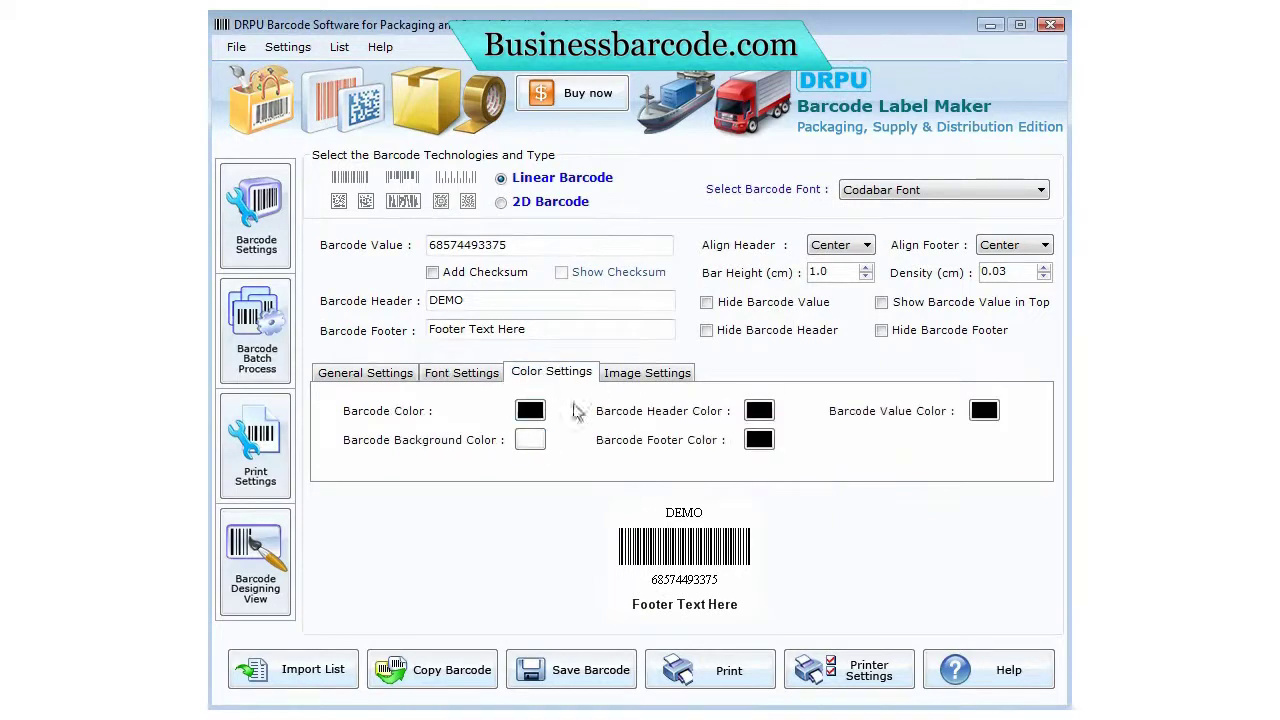
pyautogui.click(759, 440)
pyautogui.click(908, 257)
pyautogui.click(808, 234)
pyautogui.click(803, 231)
pyautogui.moveTo(952, 340); pyautogui.dragTo(952, 331)
pyautogui.click(575, 472)
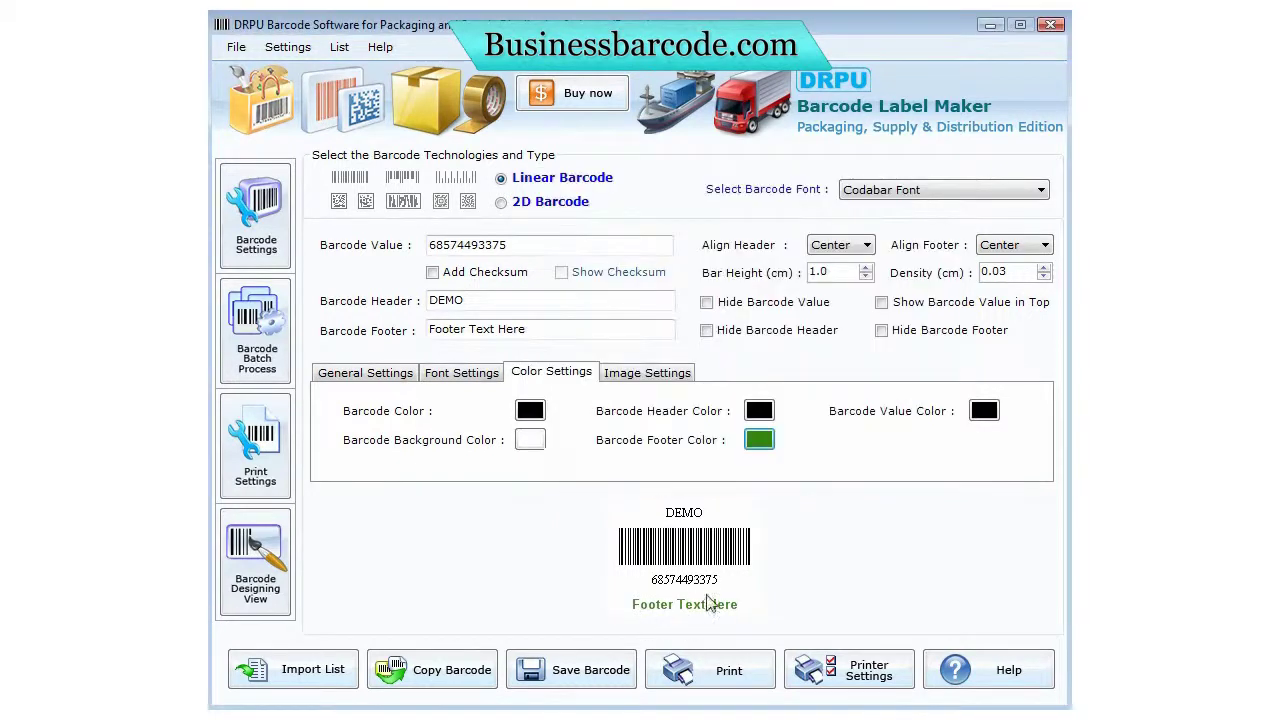
# Step: Change the linear barcode's font to Industrial 2 of 5 Font
pyautogui.click(880, 190)
pyautogui.click(900, 234)
pyautogui.click(920, 190)
pyautogui.click(903, 338)
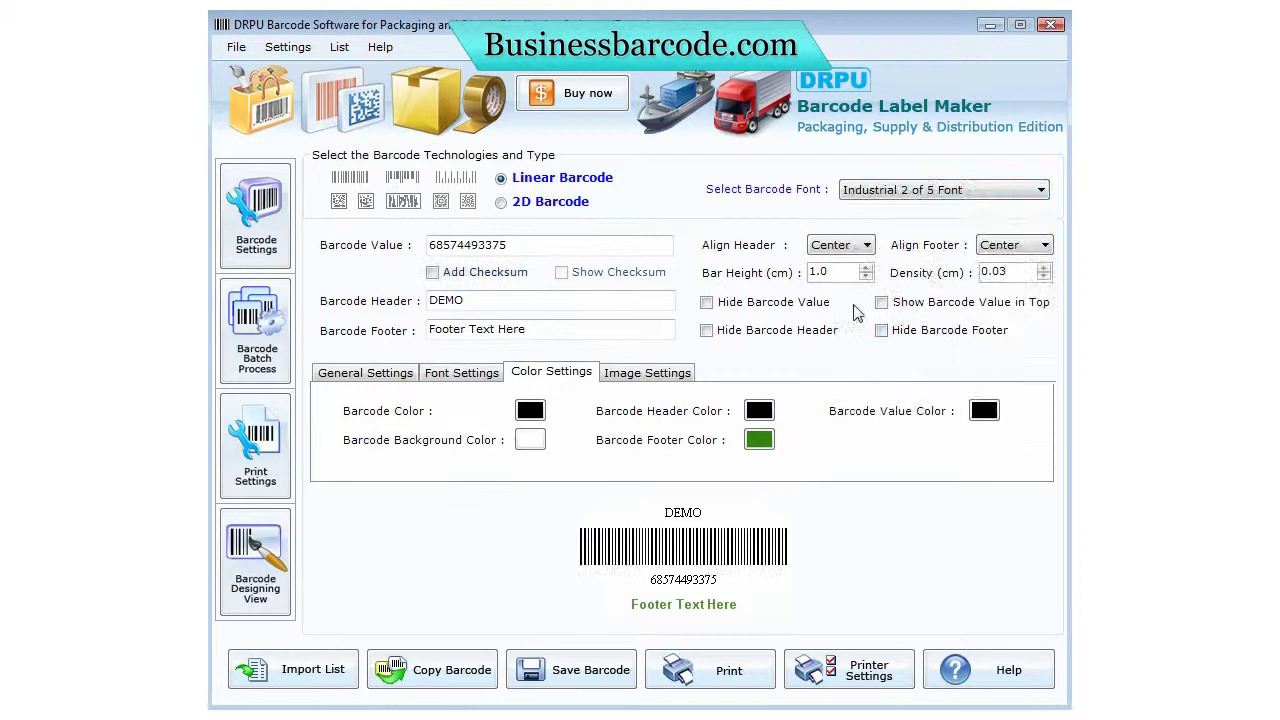
# Step: Switch to the 2D Barcode technology and set the barcode value to 68557439
pyautogui.click(525, 205)
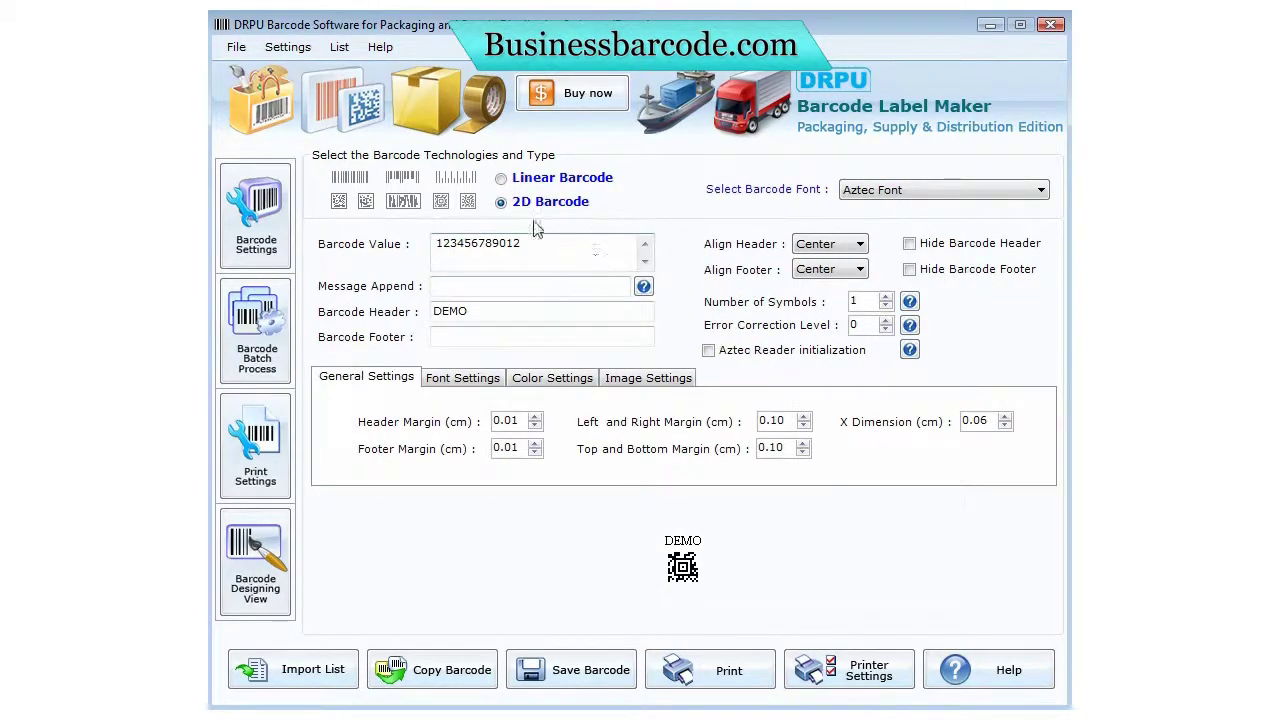
pyautogui.doubleClick(546, 246)
pyautogui.write('68557439')
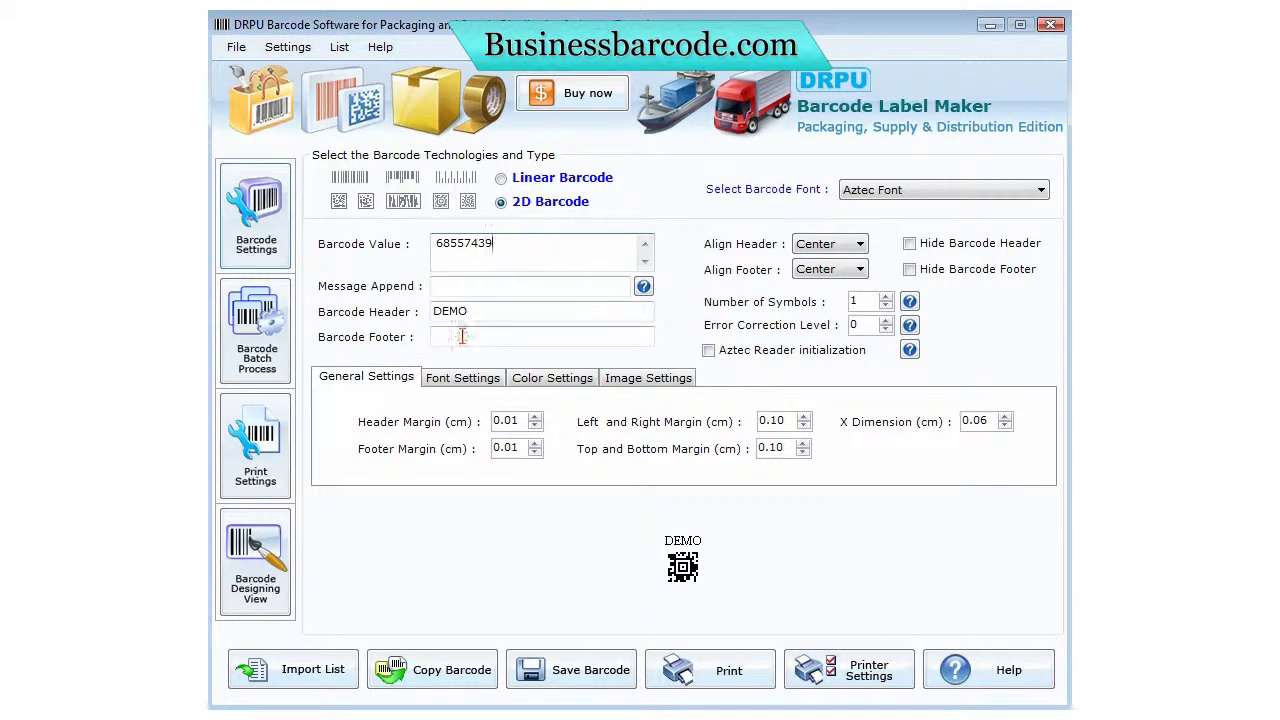
# Step: Enter "Footer Text Here" as the Aztec barcode's footer
pyautogui.click(455, 337)
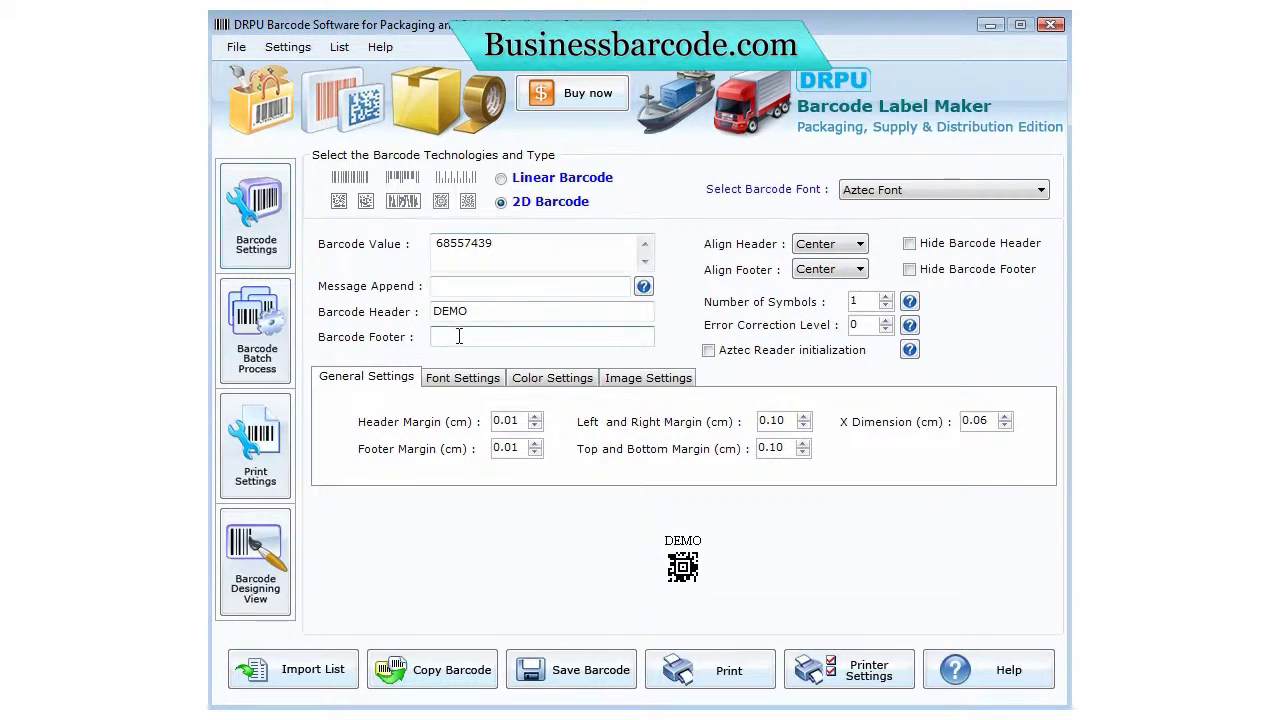
pyautogui.write('Footer Text ')
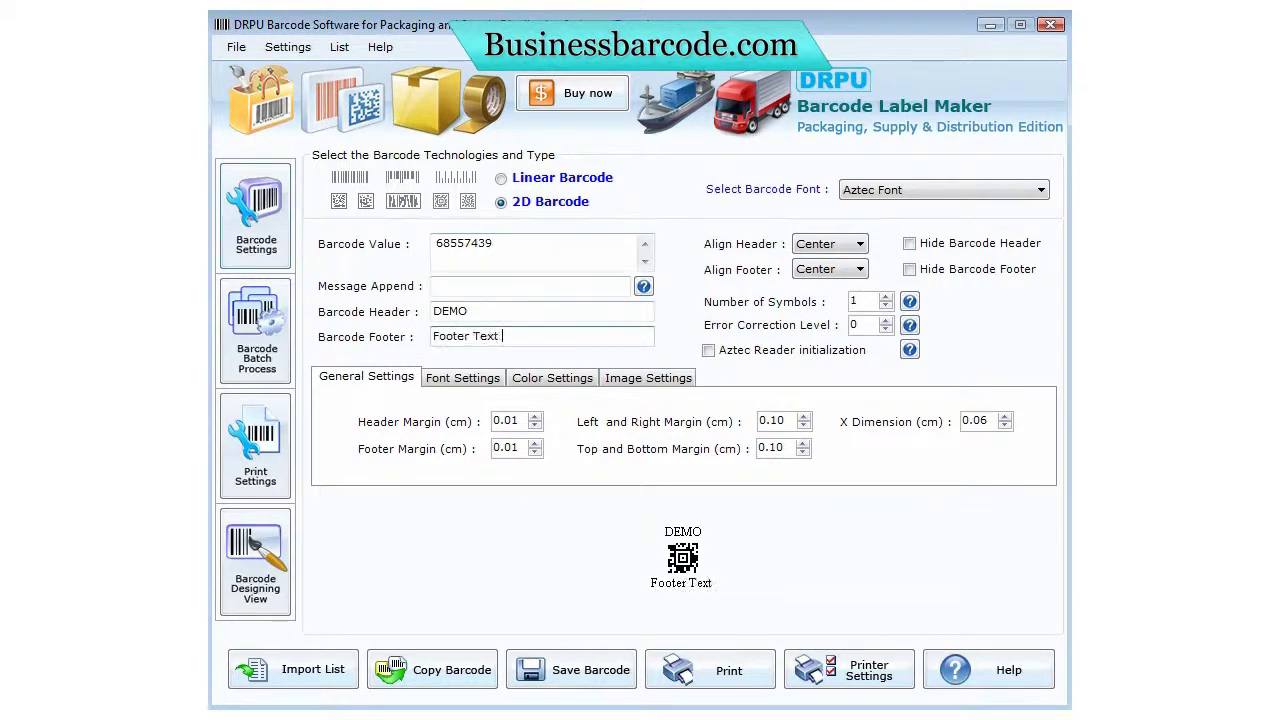
pyautogui.write('Here')
# Step: Set the Aztec barcode's footer font to Arial with the Bold style
pyautogui.click(463, 378)
pyautogui.click(860, 437)
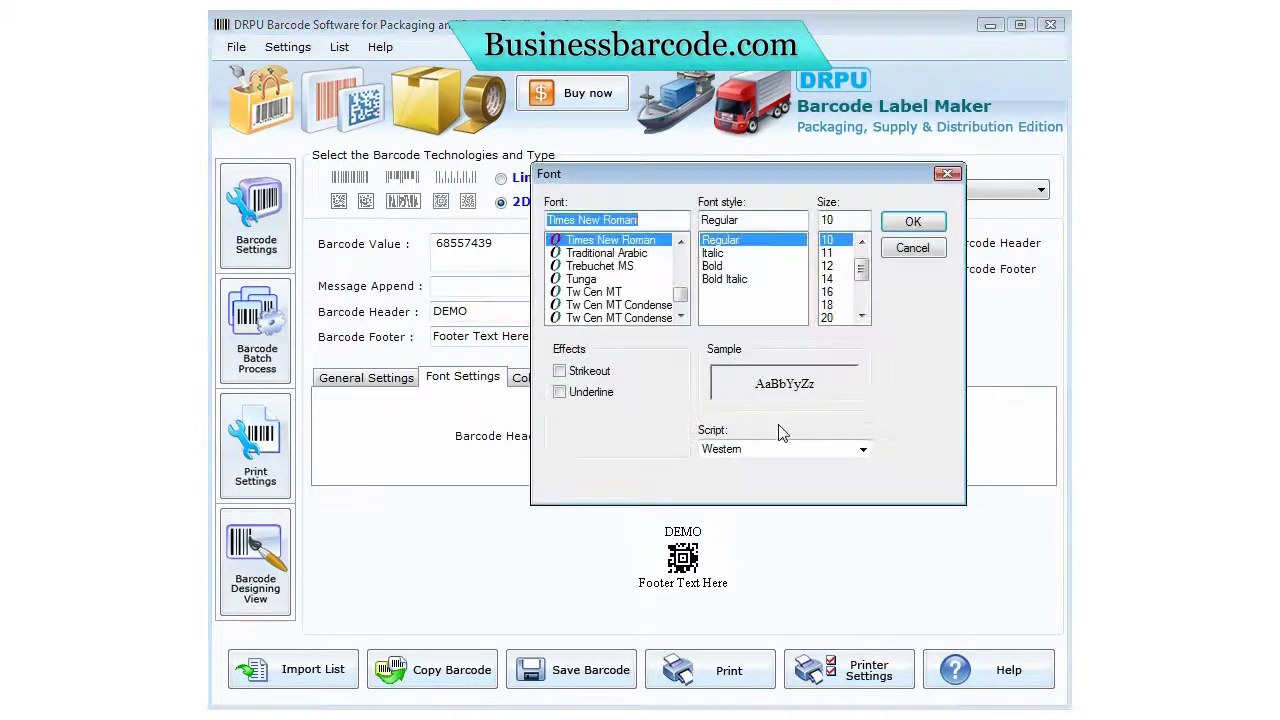
pyautogui.write('ari')
pyautogui.press('Return')
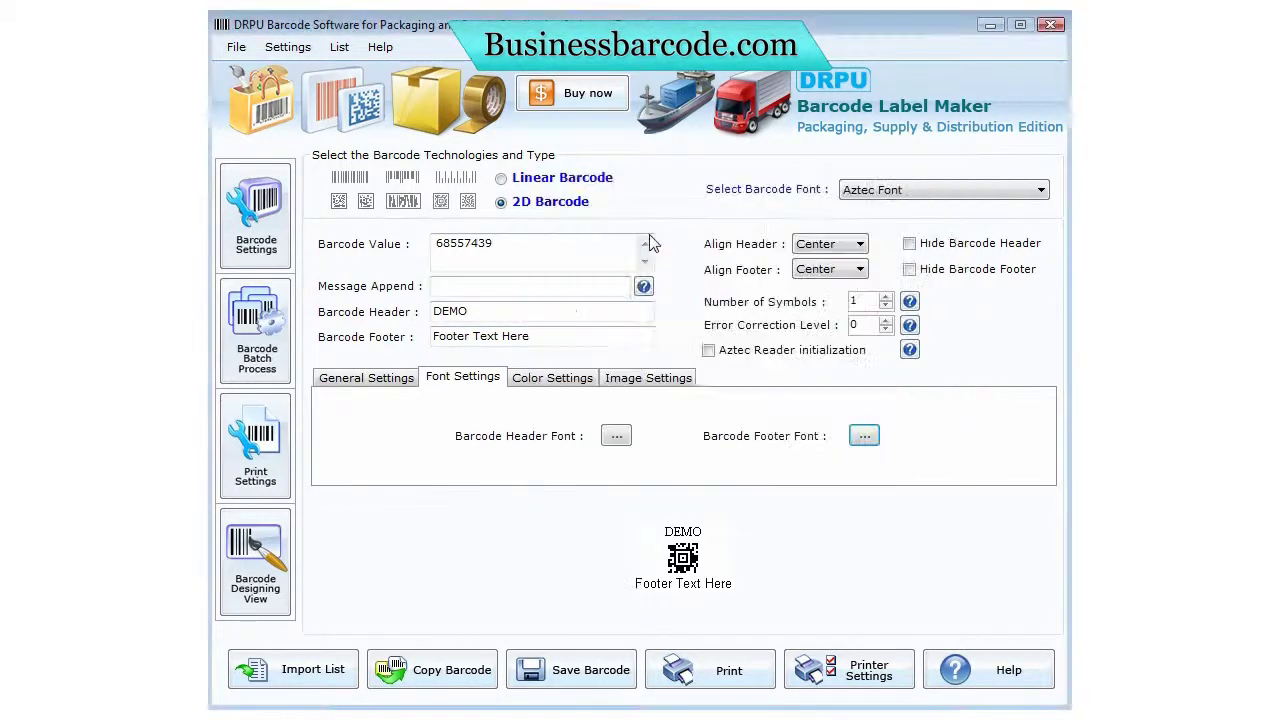
pyautogui.click(866, 443)
pyautogui.click(728, 266)
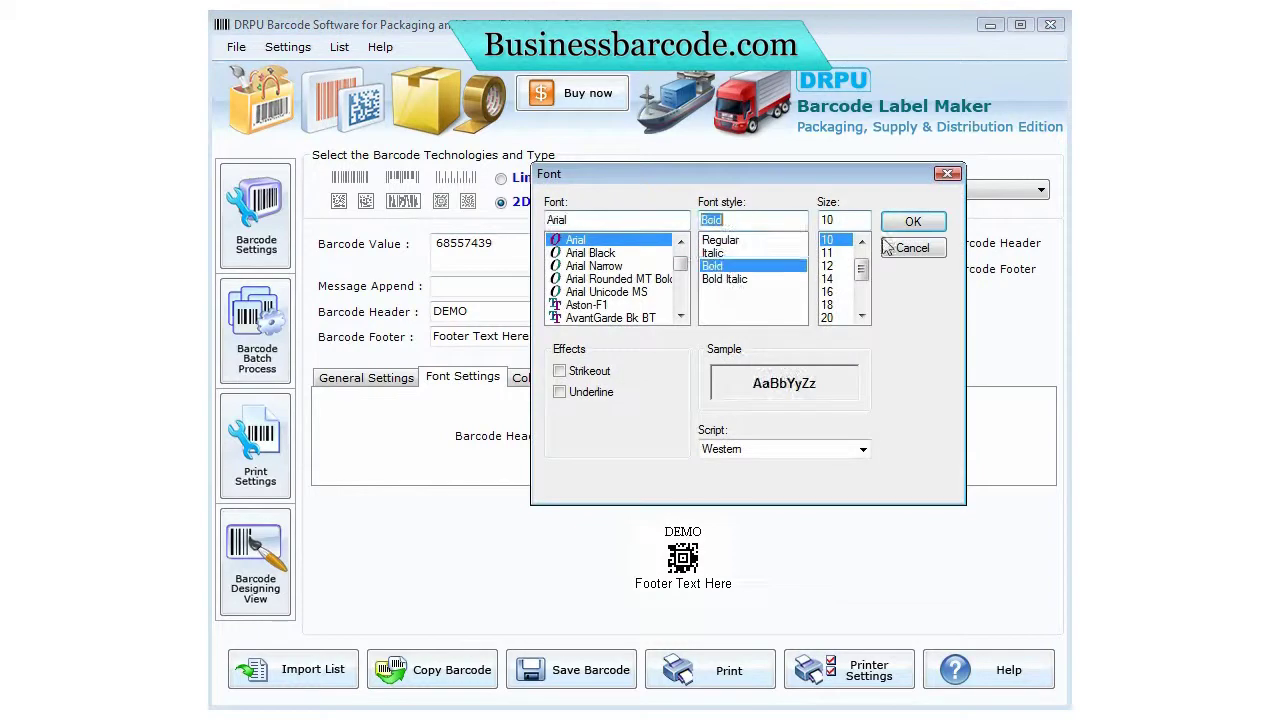
pyautogui.click(902, 228)
# Step: Try another 2D barcode font, then select DataMatrix Font for the barcode
pyautogui.click(548, 378)
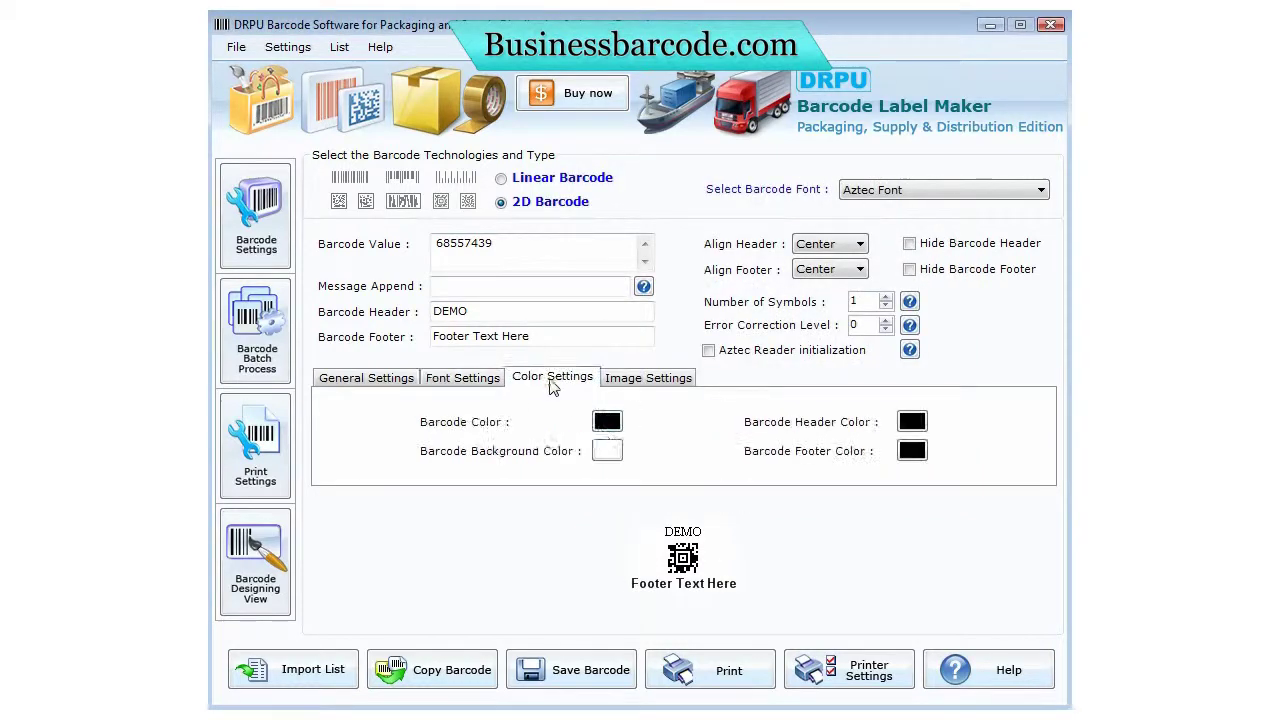
pyautogui.click(885, 191)
pyautogui.click(883, 287)
pyautogui.click(892, 190)
pyautogui.click(890, 247)
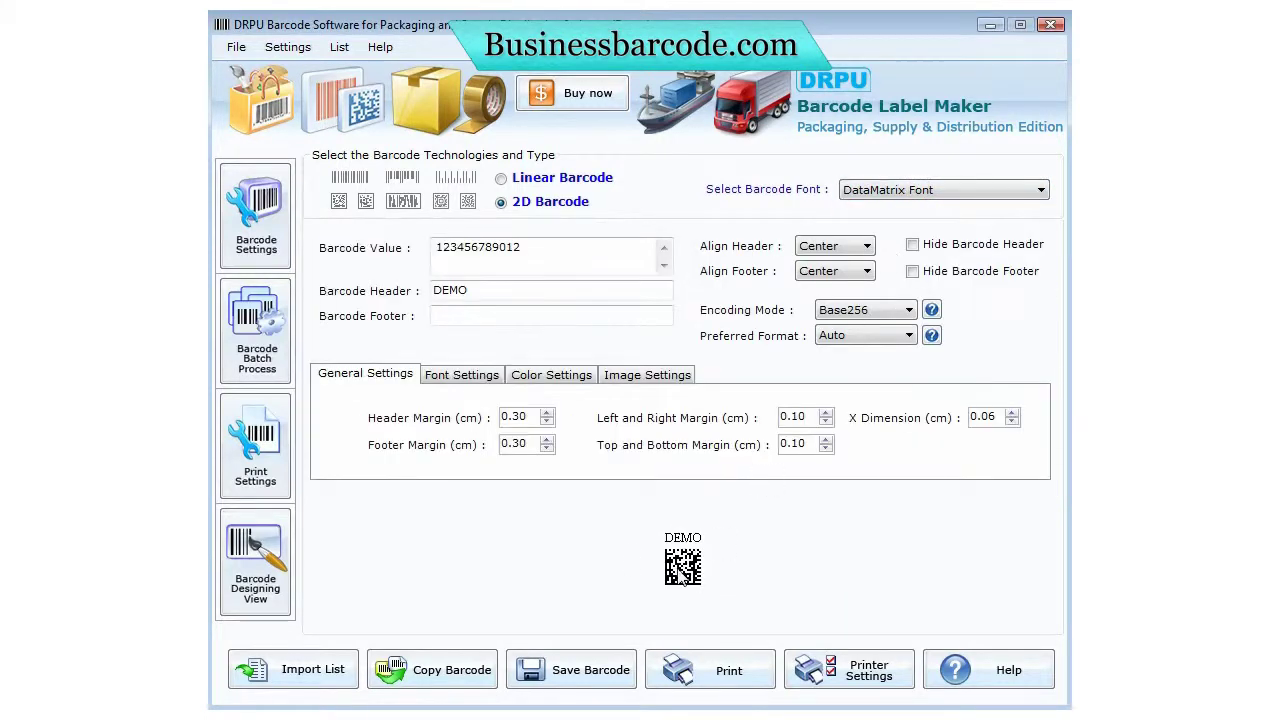
# Step: In batch processing, create a sequential barcode value list with prefix 685, numbers 30 to 50 and suffix 795
pyautogui.click(256, 330)
pyautogui.click(443, 222)
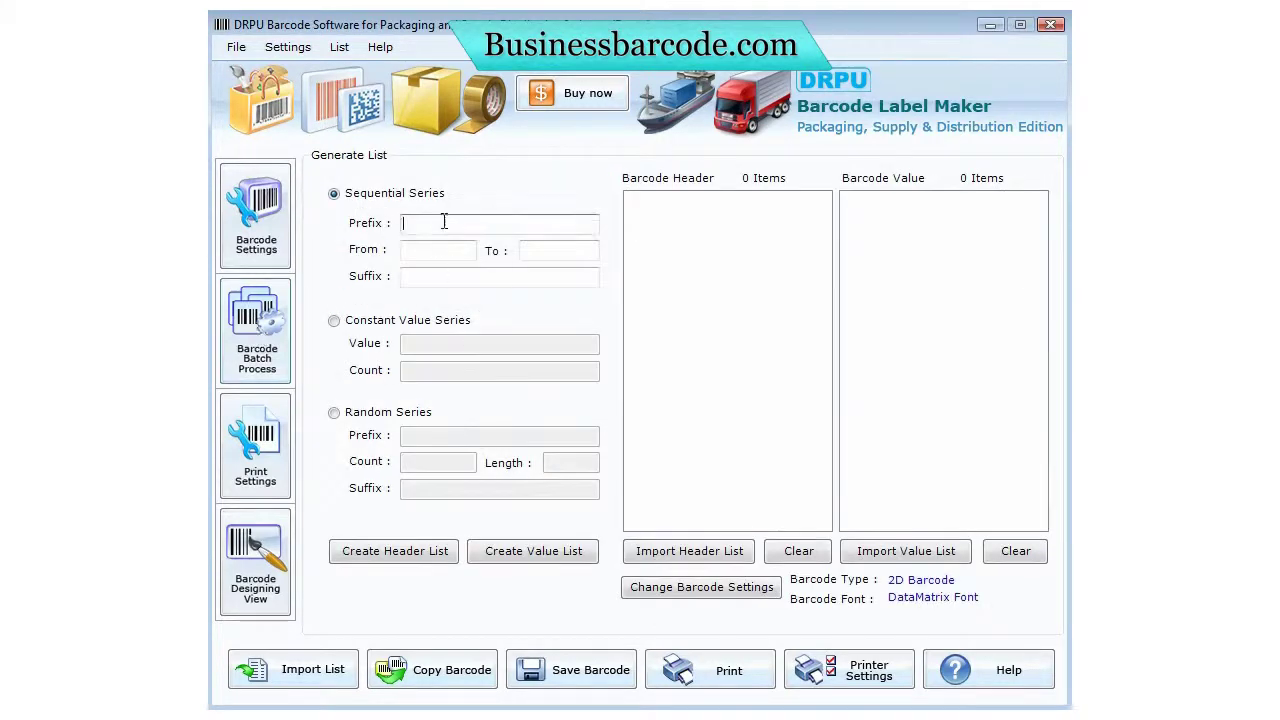
pyautogui.click(443, 276)
pyautogui.write('795')
pyautogui.click(442, 249)
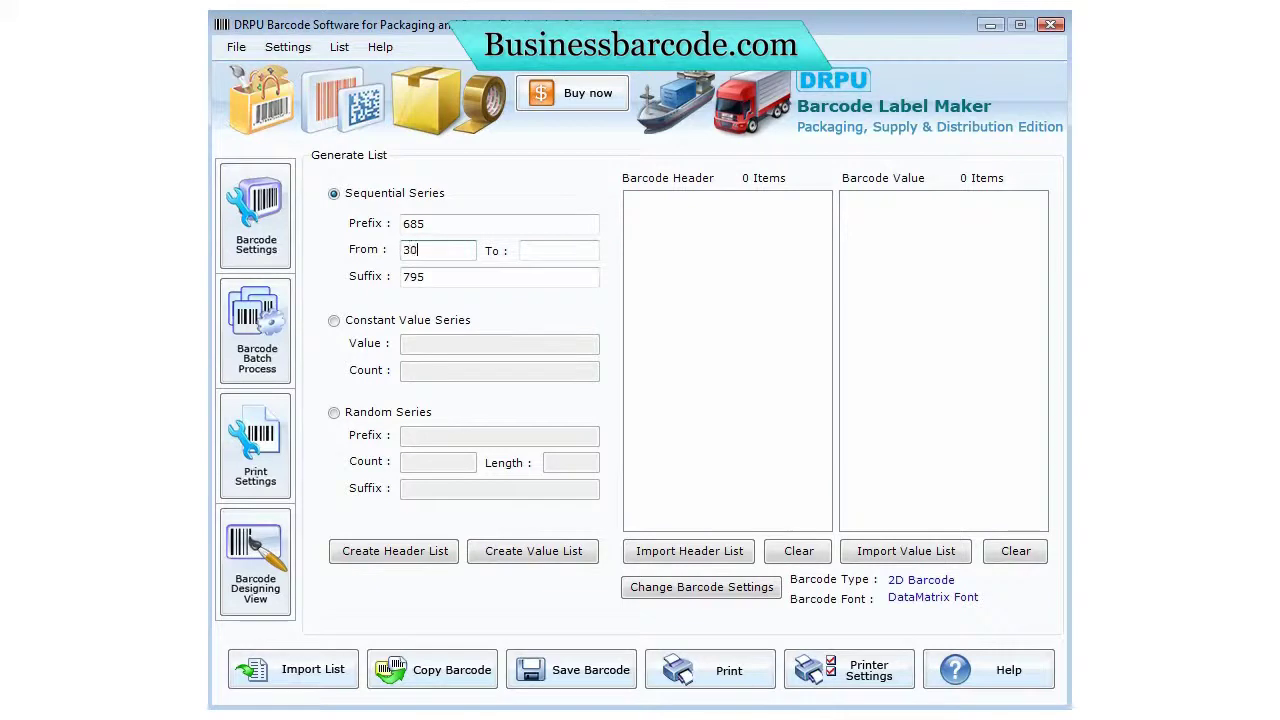
pyautogui.click(537, 249)
pyautogui.click(560, 560)
# Step: Create a constant value series list with value 593486703 and count 30
pyautogui.click(355, 325)
pyautogui.click(425, 342)
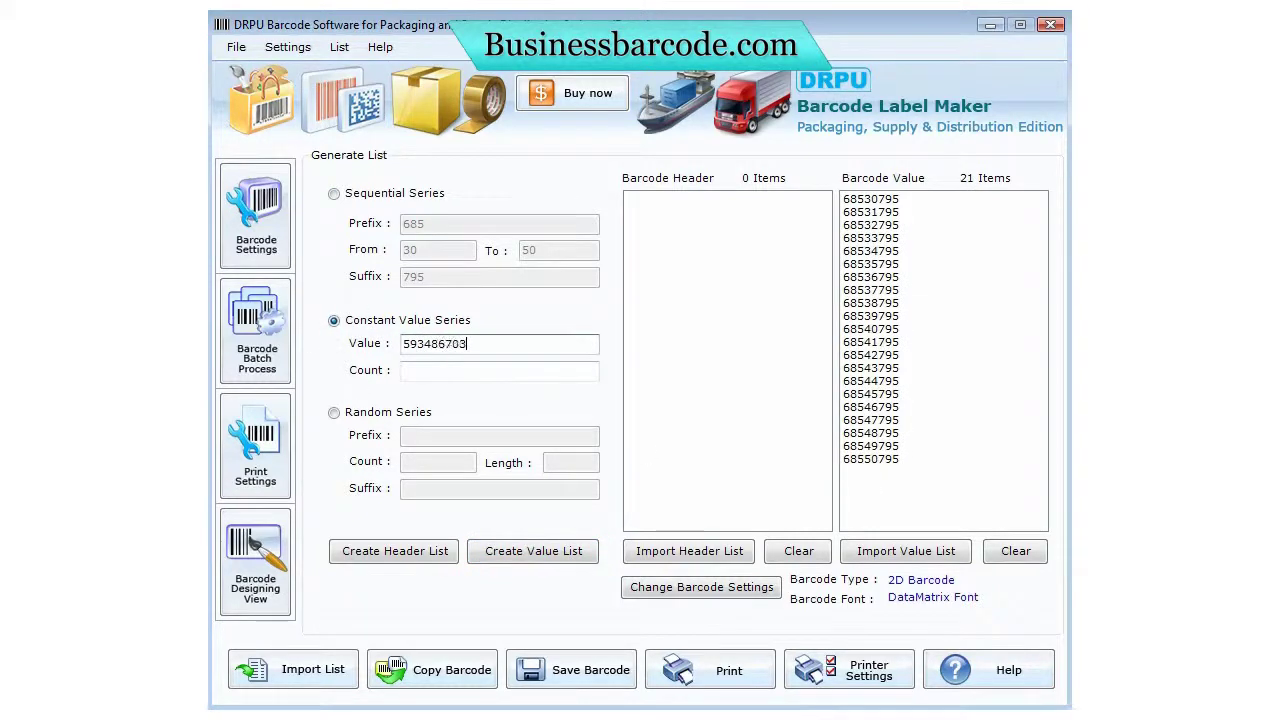
pyautogui.click(449, 372)
pyautogui.write('30')
pyautogui.click(540, 552)
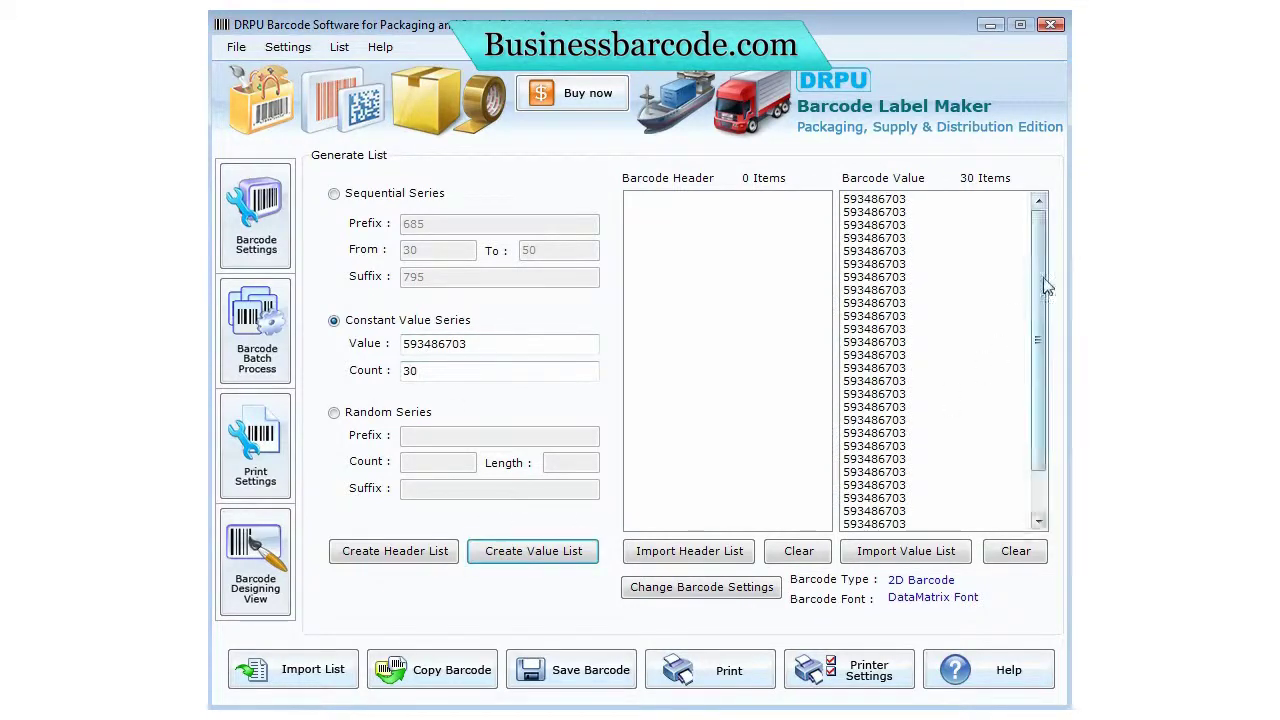
# Step: Create a random series value list with prefix 793, suffix 78043, count 20 and length 6
pyautogui.click(357, 414)
pyautogui.click(422, 433)
pyautogui.click(444, 488)
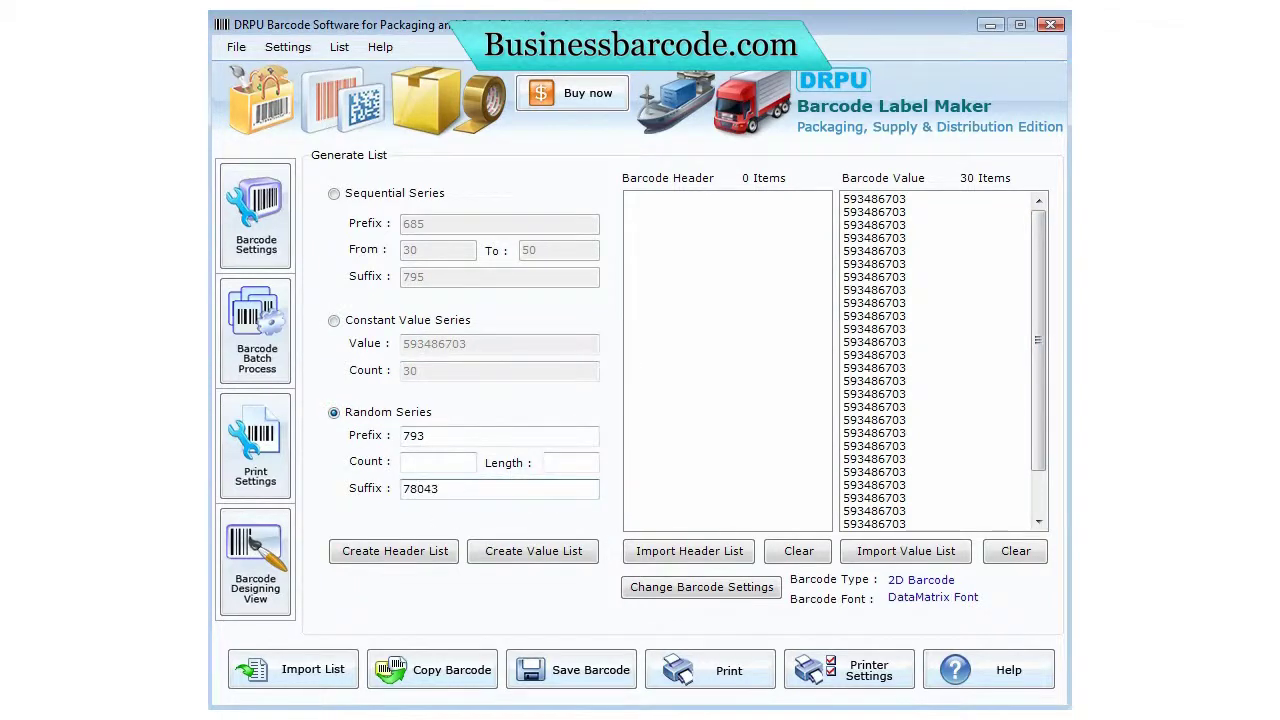
pyautogui.click(433, 455)
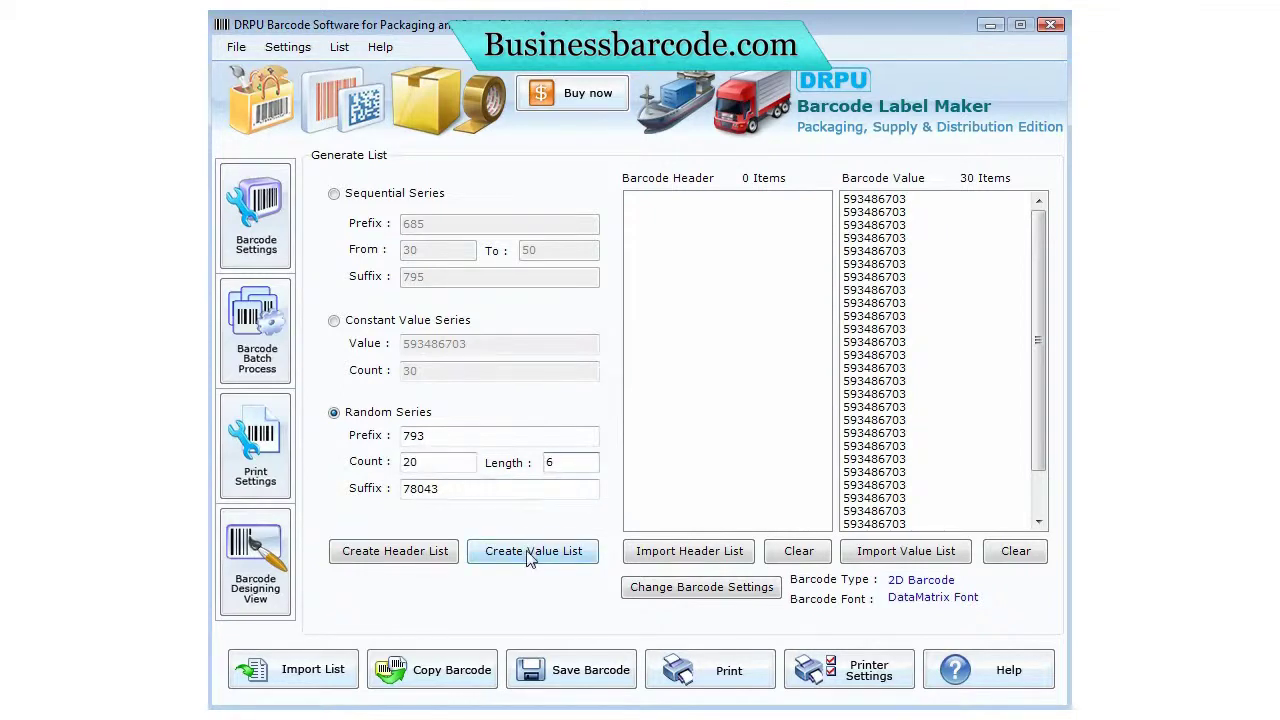
pyautogui.click(487, 557)
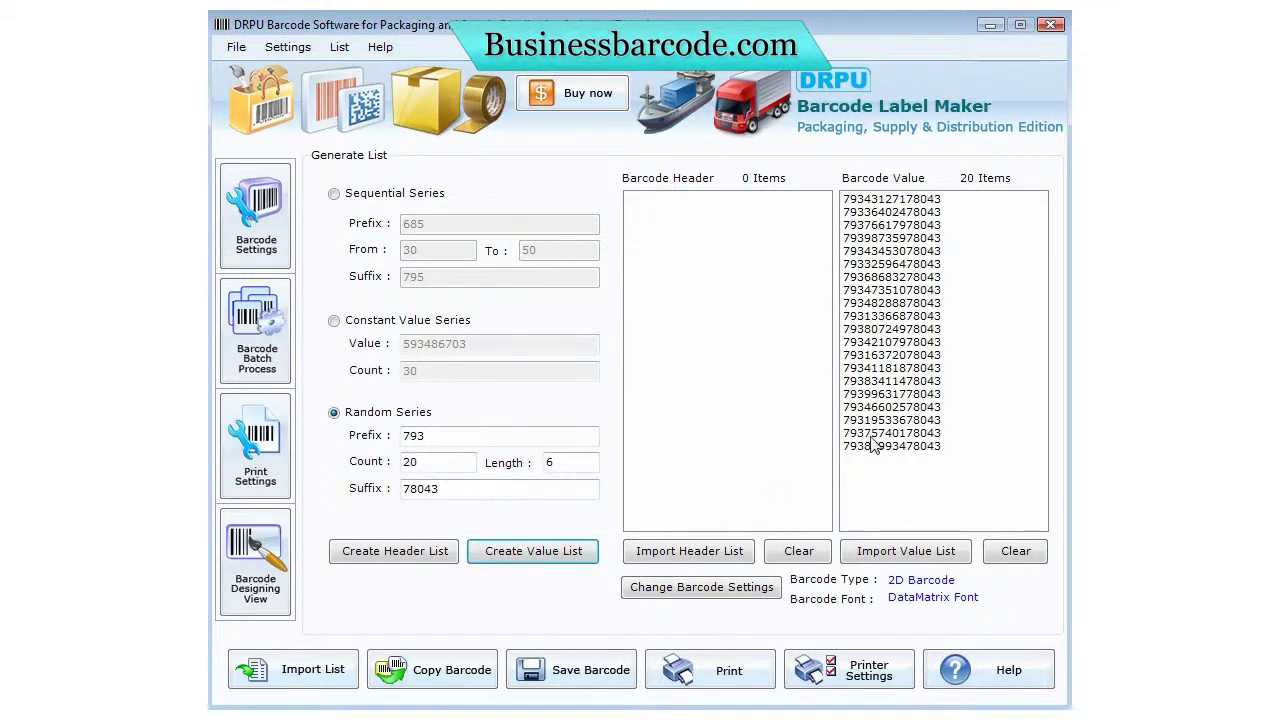
# Step: Set the print layout to 9 columns and 4 rows with Auto (Center) alignment
pyautogui.click(268, 462)
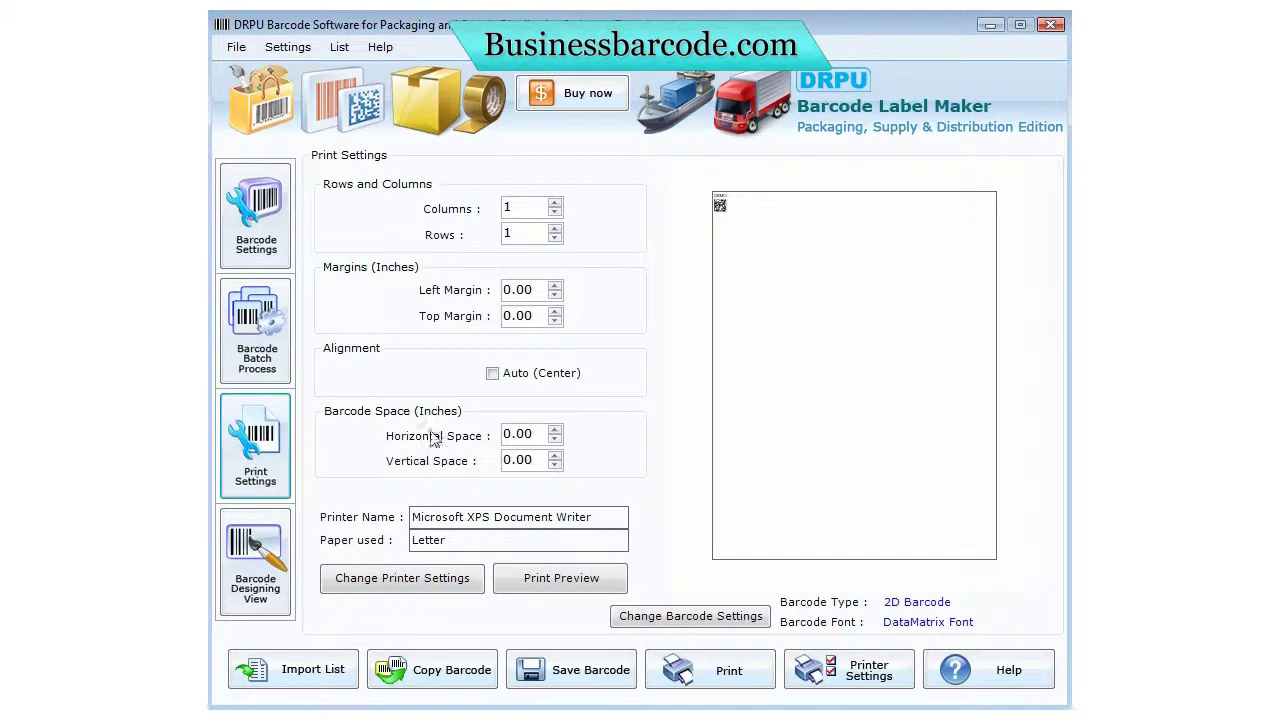
pyautogui.click(554, 202)
pyautogui.click(554, 202)
pyautogui.click(554, 202)
pyautogui.click(554, 202)
pyautogui.click(554, 202)
pyautogui.click(554, 202)
pyautogui.click(554, 202)
pyautogui.click(554, 202)
pyautogui.click(554, 229)
pyautogui.click(554, 229)
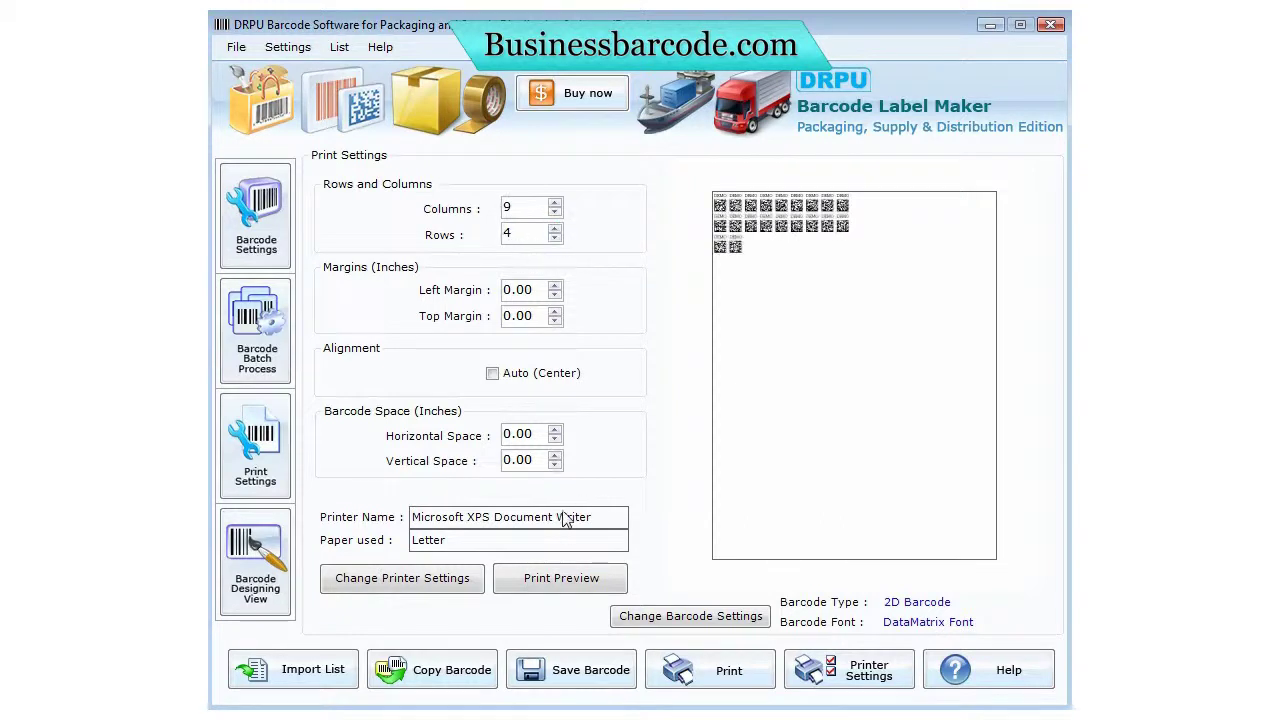
pyautogui.click(492, 373)
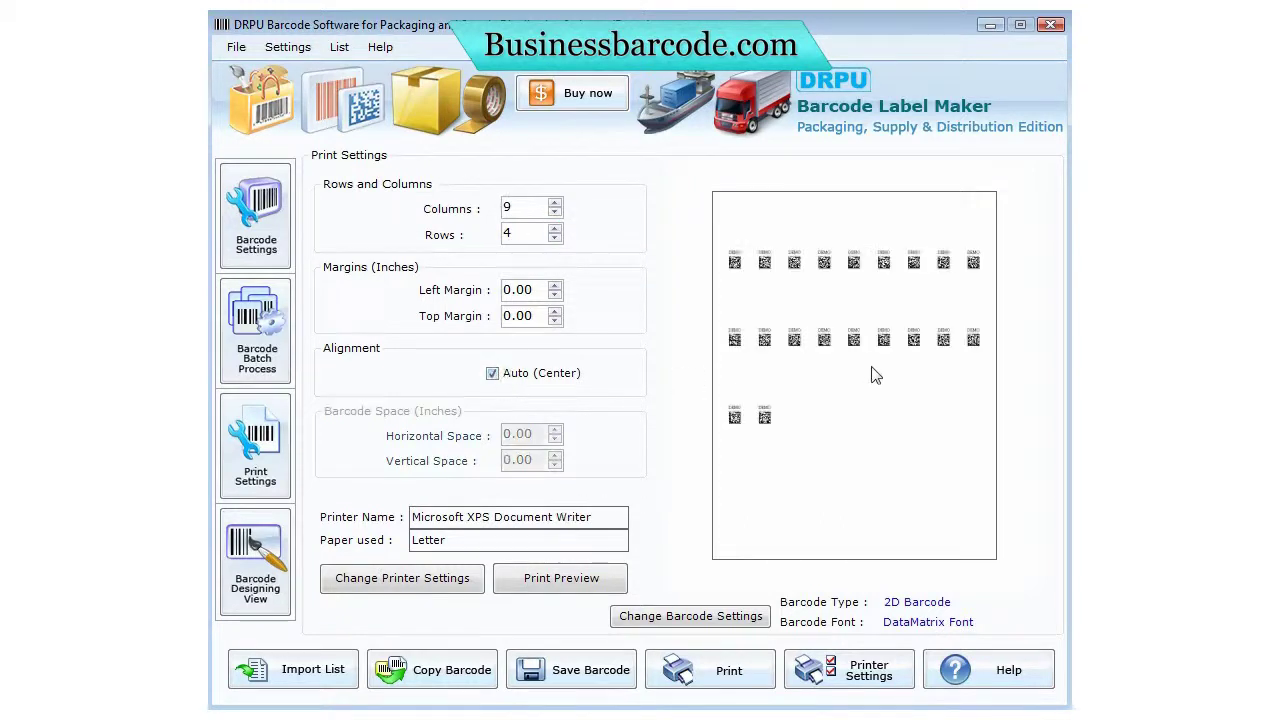
# Step: Examine the barcode sheet in the print preview at 100% zoom, then close the preview
pyautogui.click(580, 587)
pyautogui.click(258, 48)
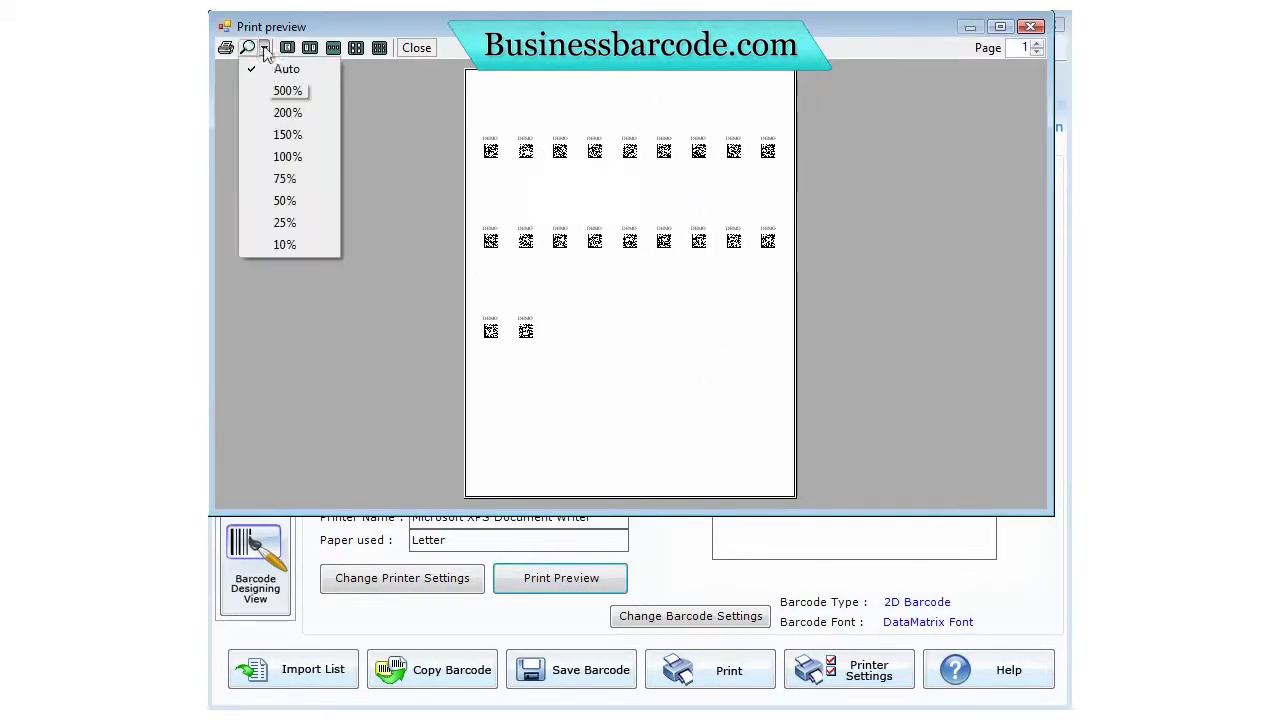
pyautogui.click(306, 157)
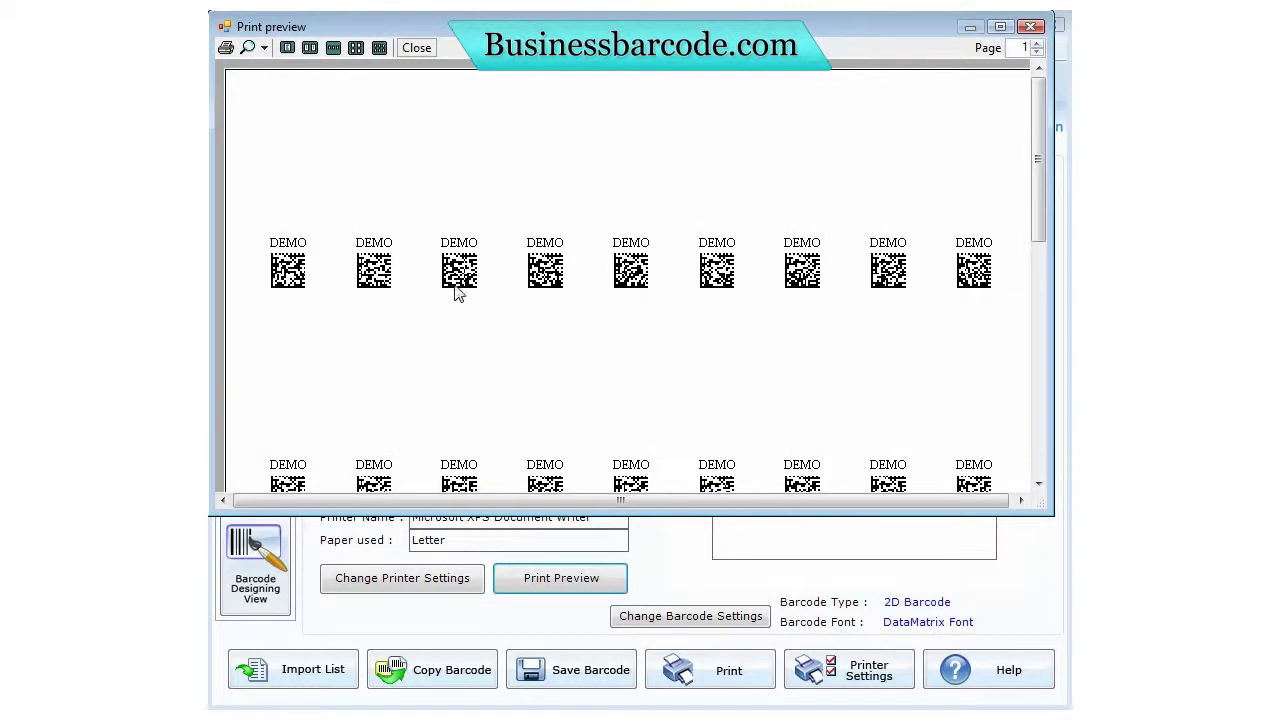
pyautogui.click(1032, 26)
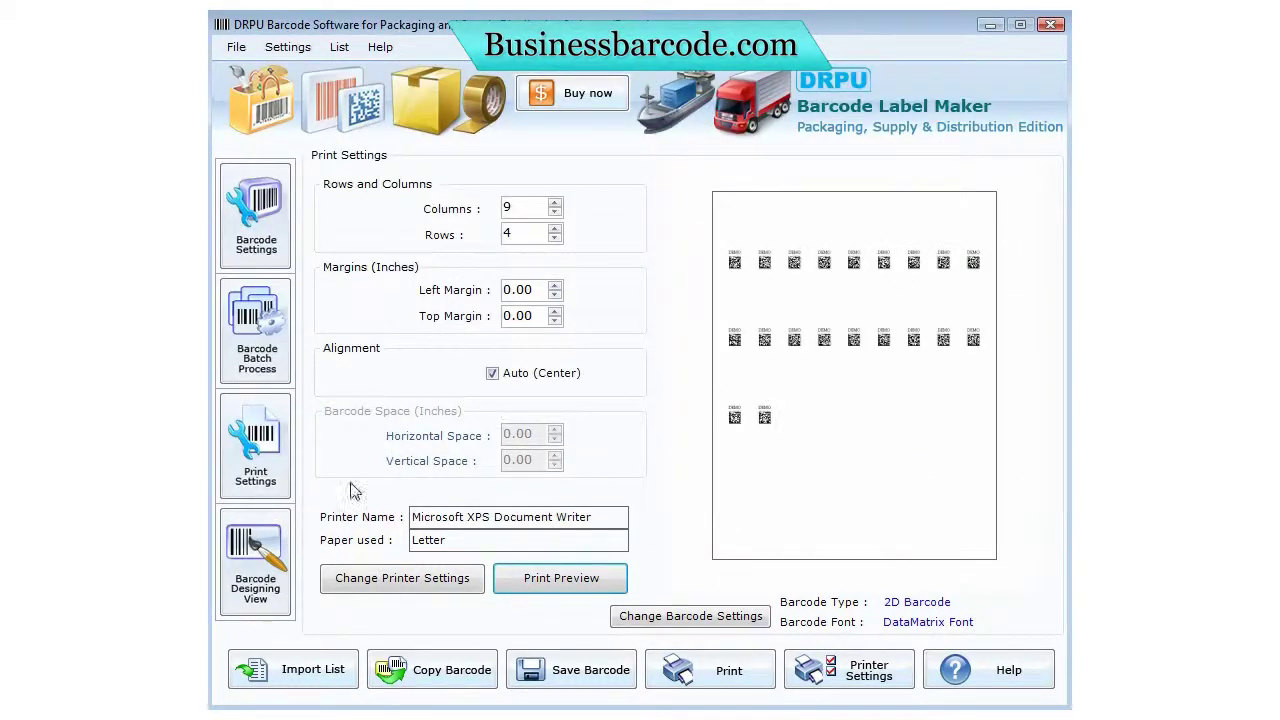
# Step: Switch to the Barcode Designing view and create a new rectangular label with a height of 140 mm
pyautogui.click(255, 600)
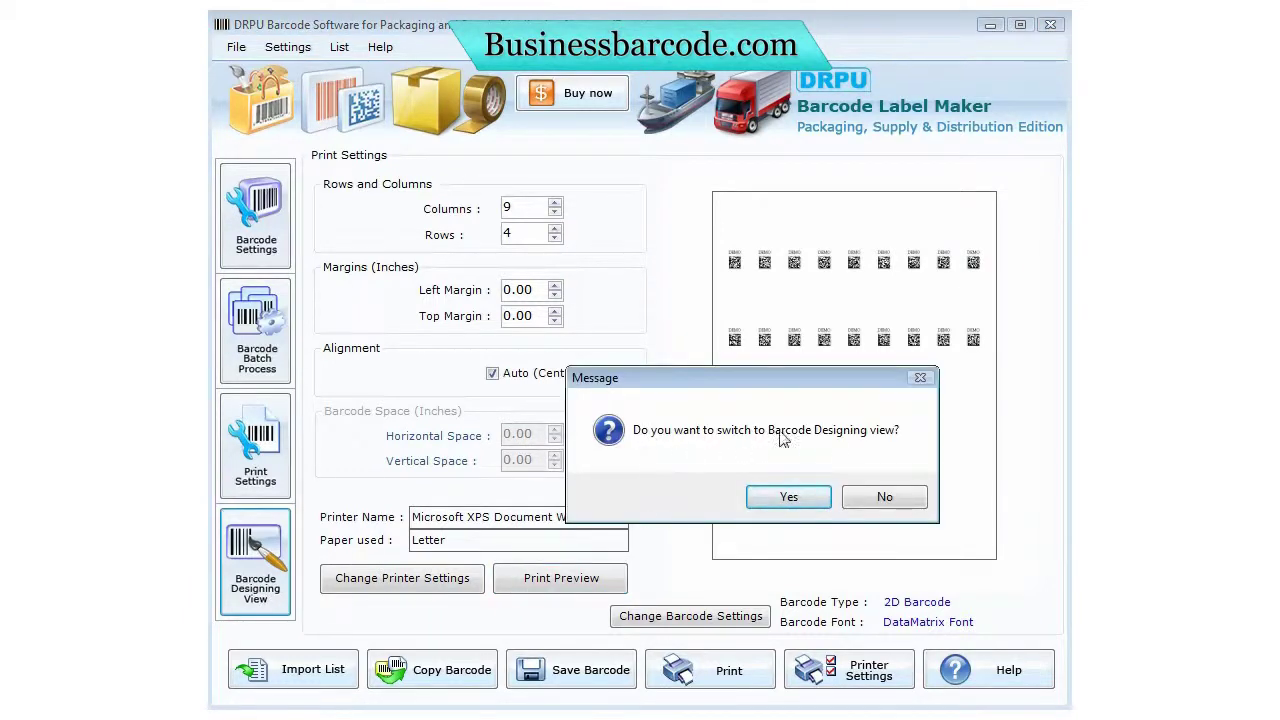
pyautogui.click(788, 497)
pyautogui.click(240, 47)
pyautogui.click(277, 66)
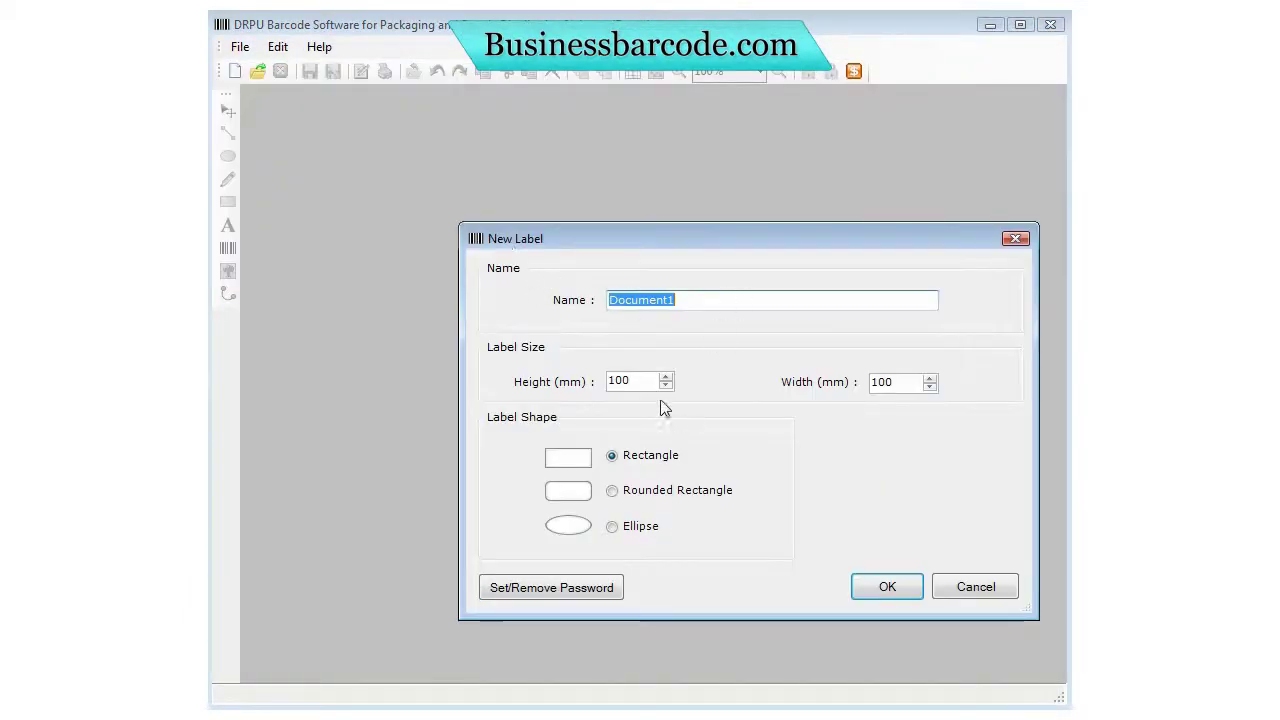
pyautogui.doubleClick(630, 381)
pyautogui.write('140')
pyautogui.click(885, 590)
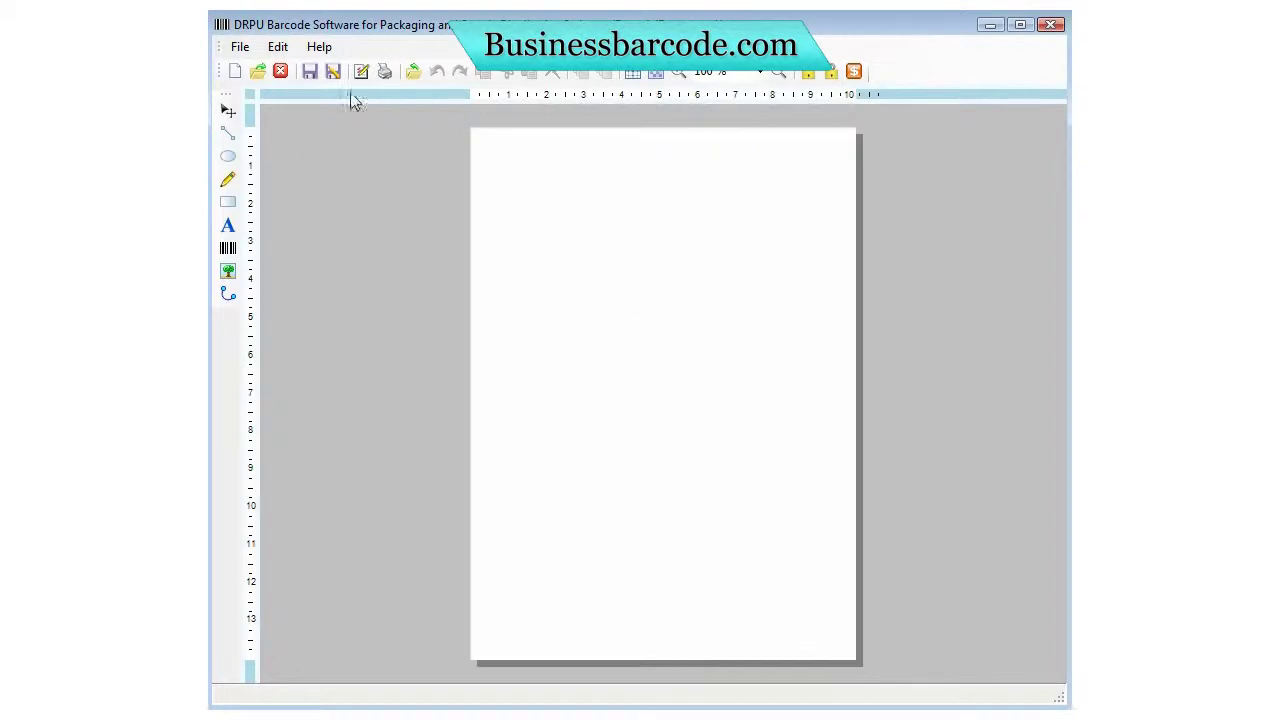
# Step: Try filling the label background with the orange juice picture, and undo the fill
pyautogui.click(278, 47)
pyautogui.click(340, 305)
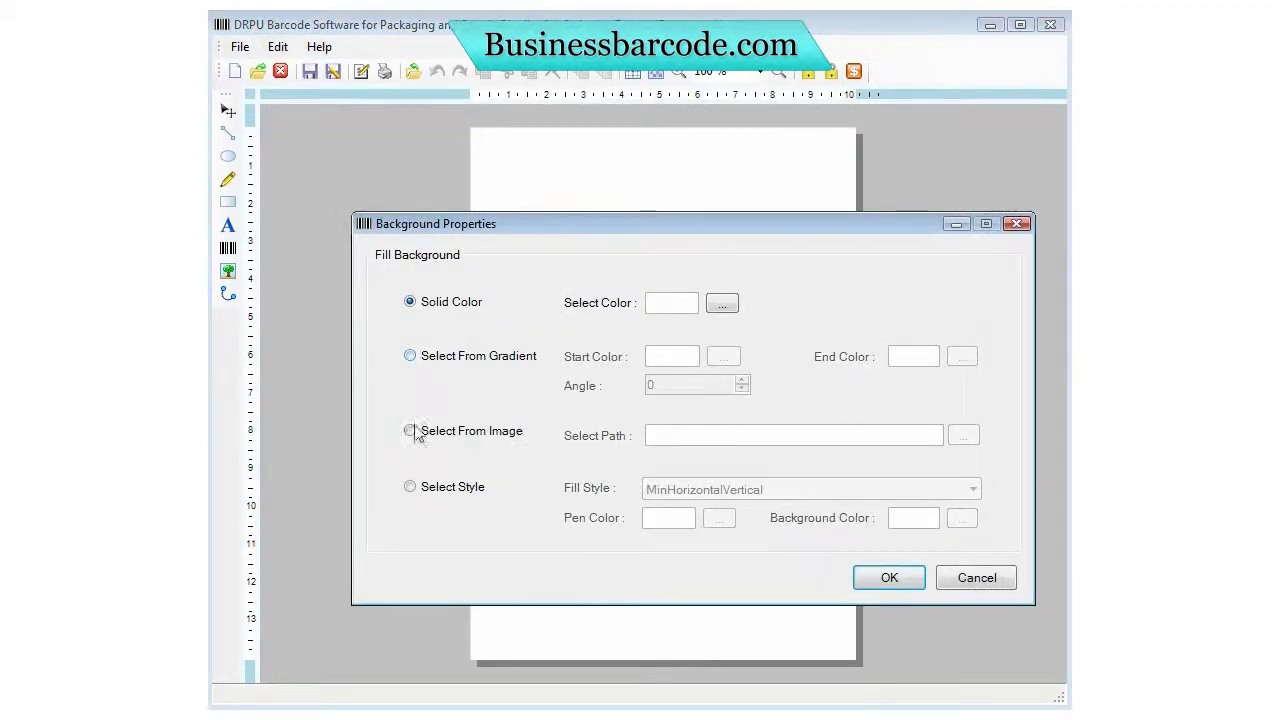
pyautogui.click(463, 434)
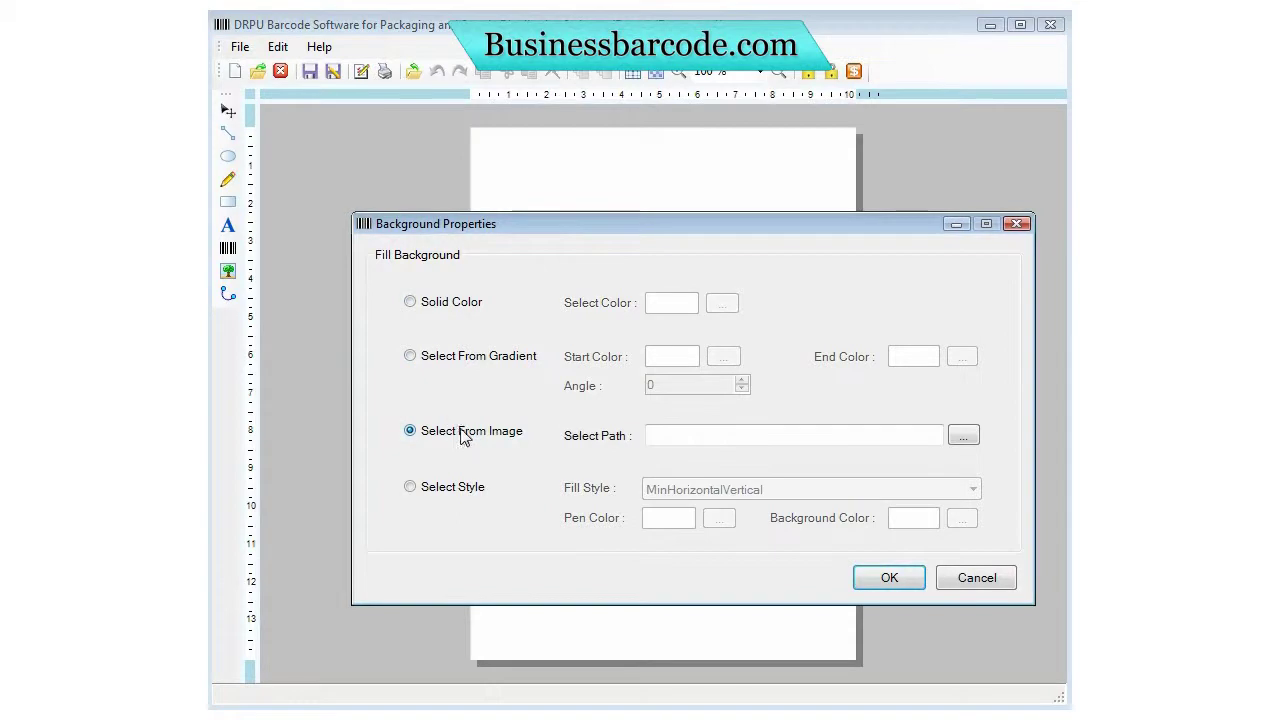
pyautogui.click(963, 435)
pyautogui.click(815, 642)
pyautogui.click(887, 578)
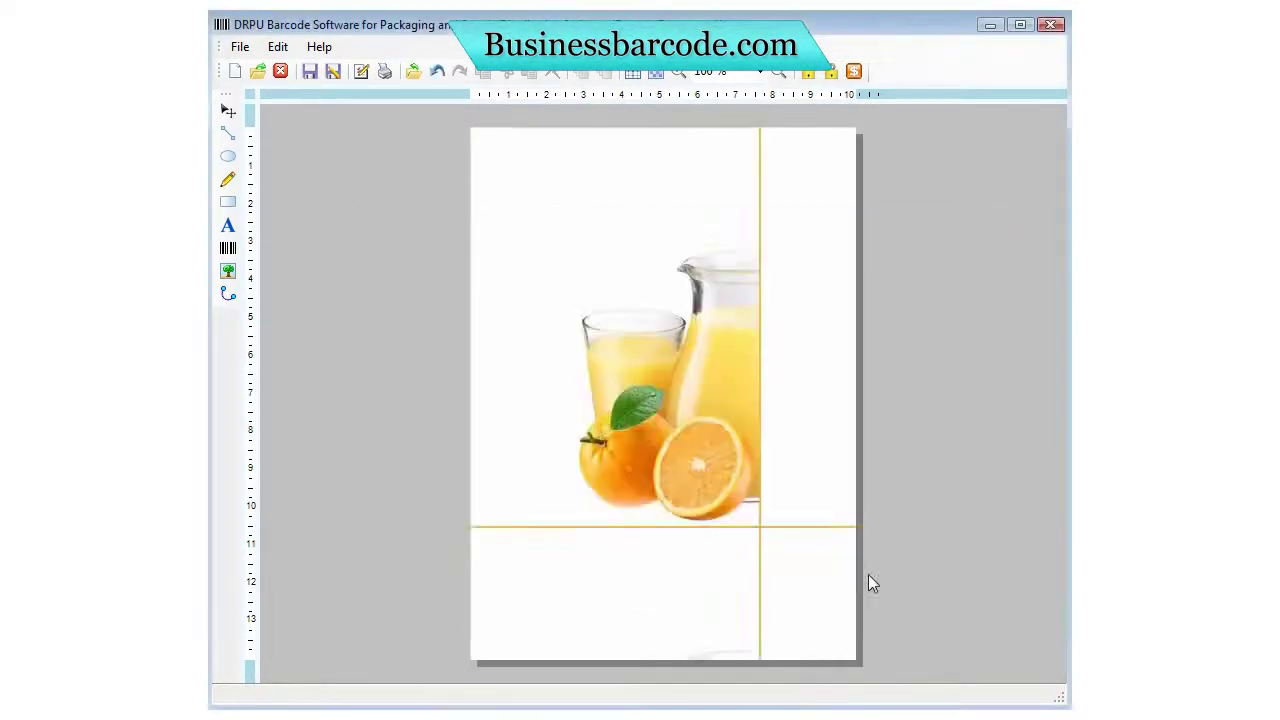
pyautogui.hotkey('ctrl', 'z')
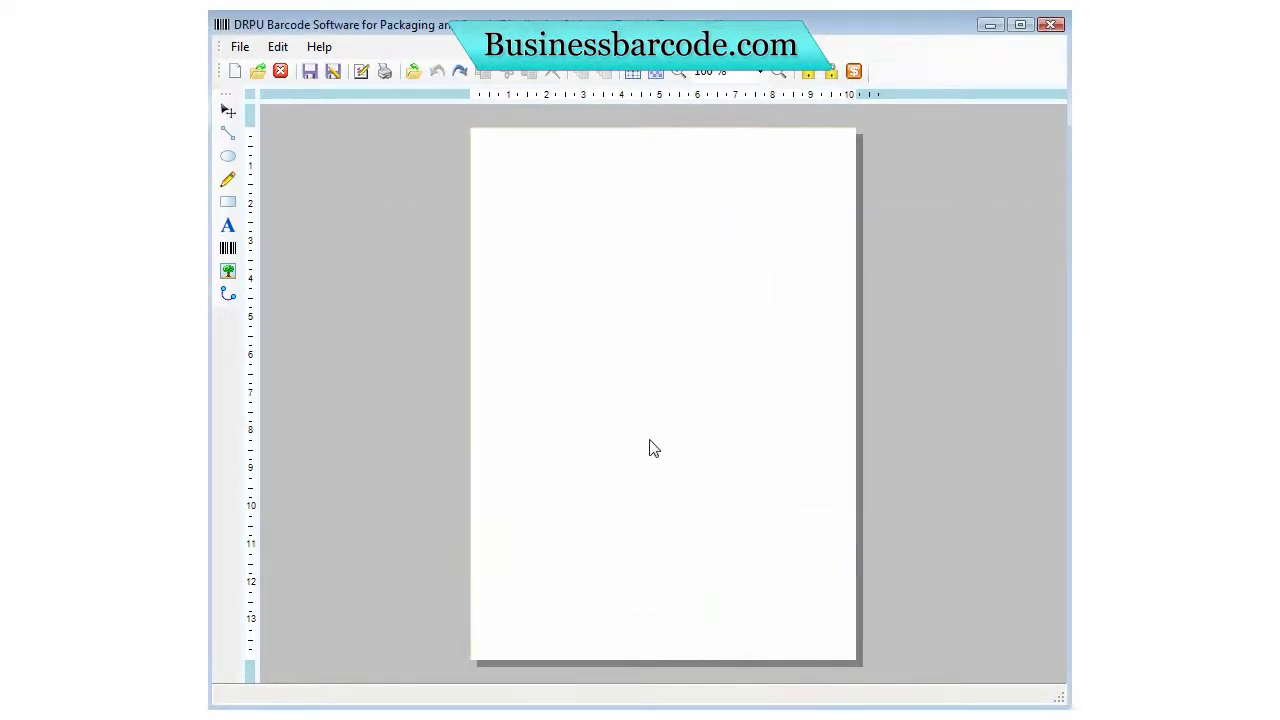
# Step: Insert orange-wrapper.jpg as a picture object on the label and stretch it to cover the whole label
pyautogui.click(229, 272)
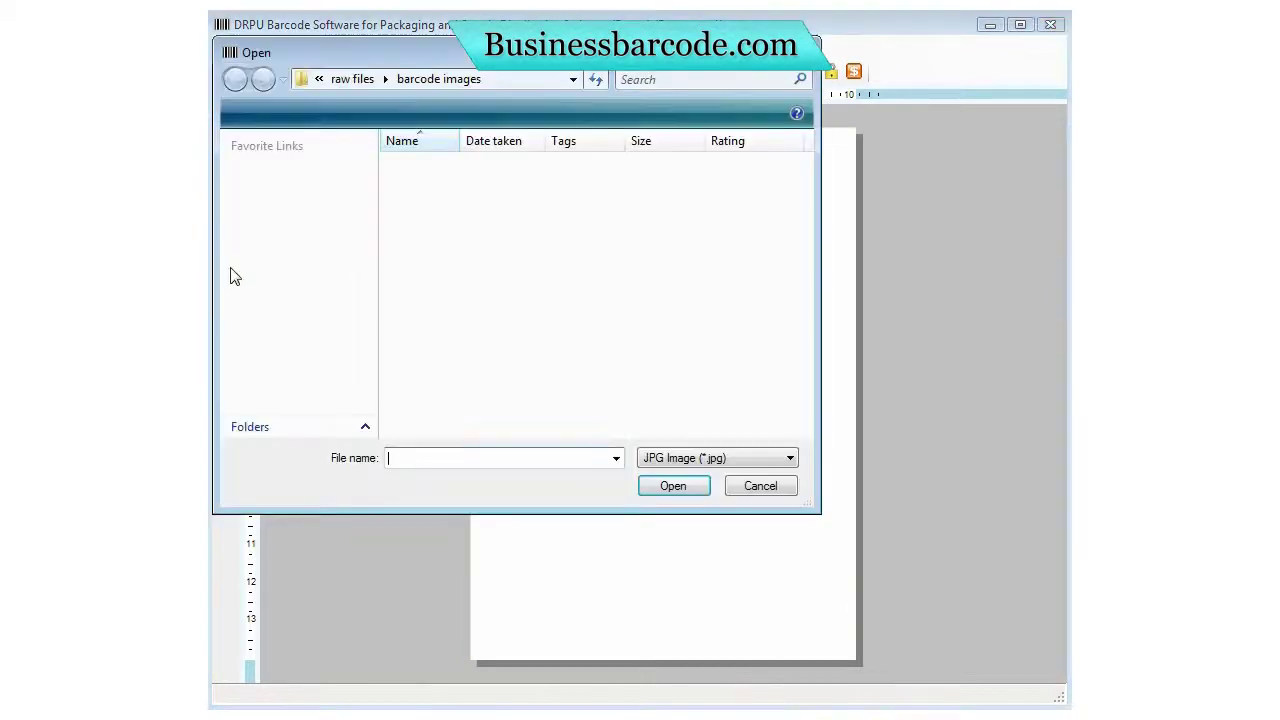
pyautogui.click(570, 380)
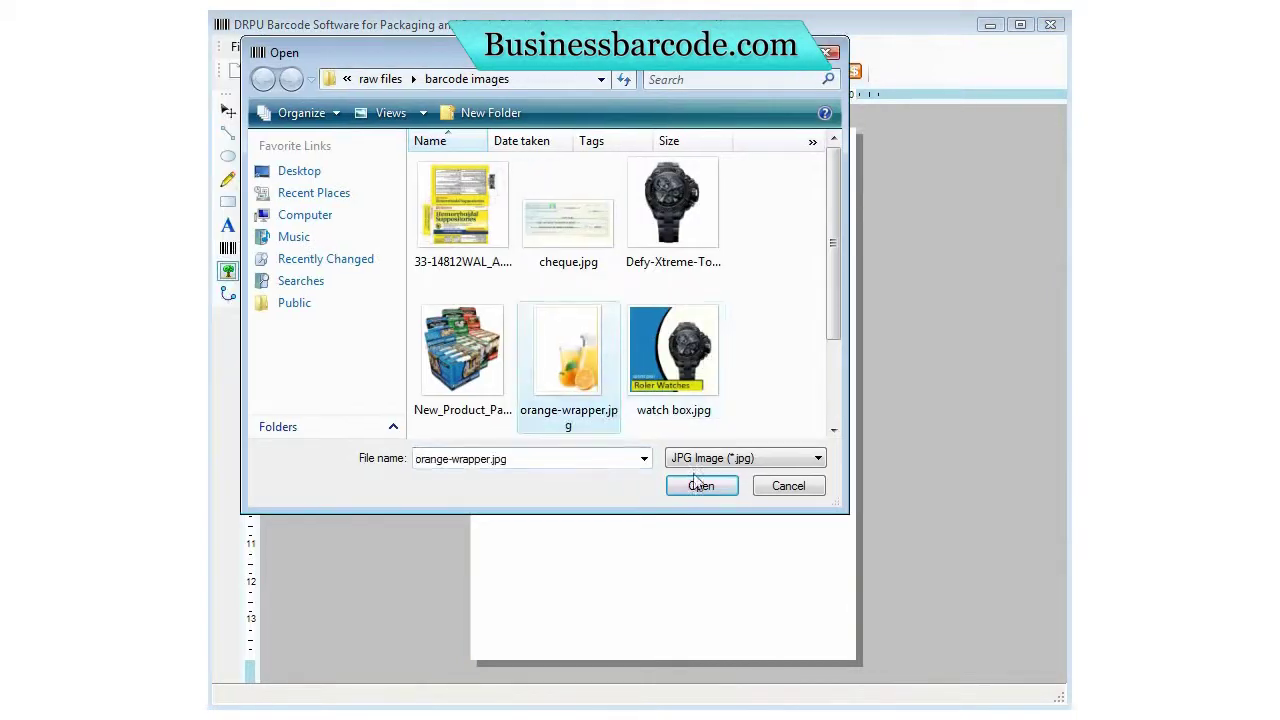
pyautogui.click(699, 486)
pyautogui.click(482, 145)
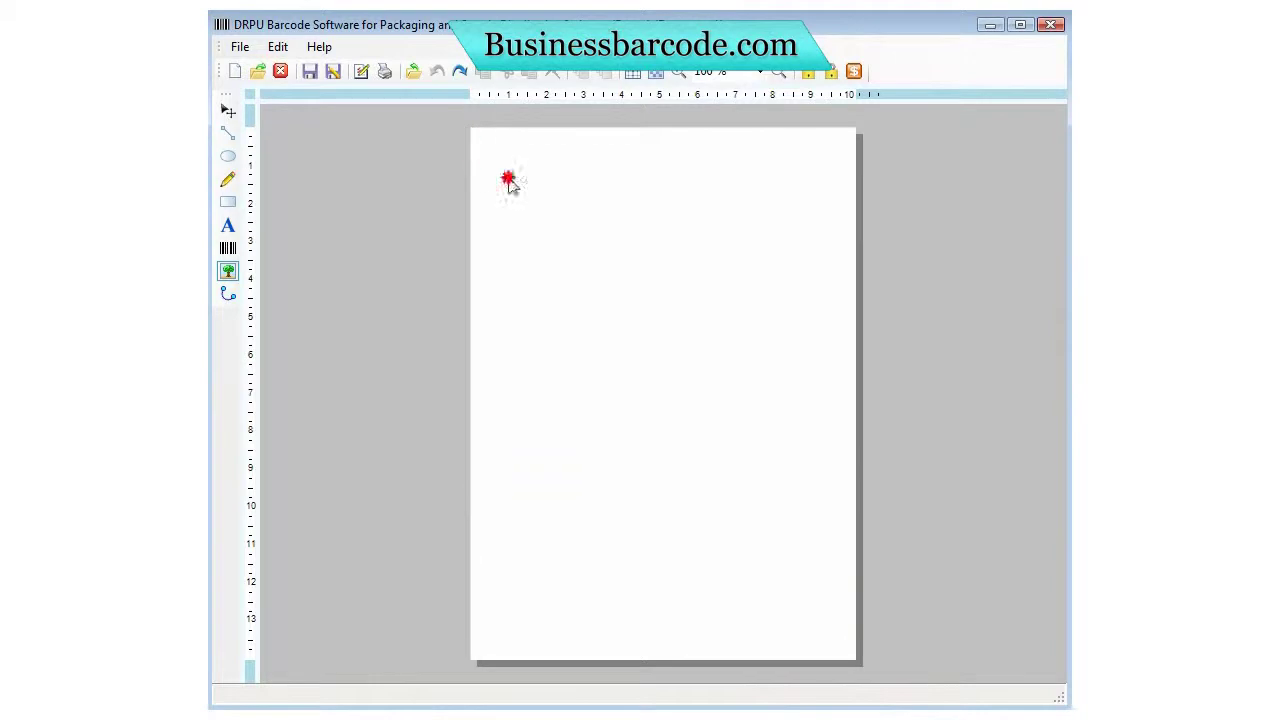
pyautogui.moveTo(471, 128); pyautogui.dragTo(857, 661)
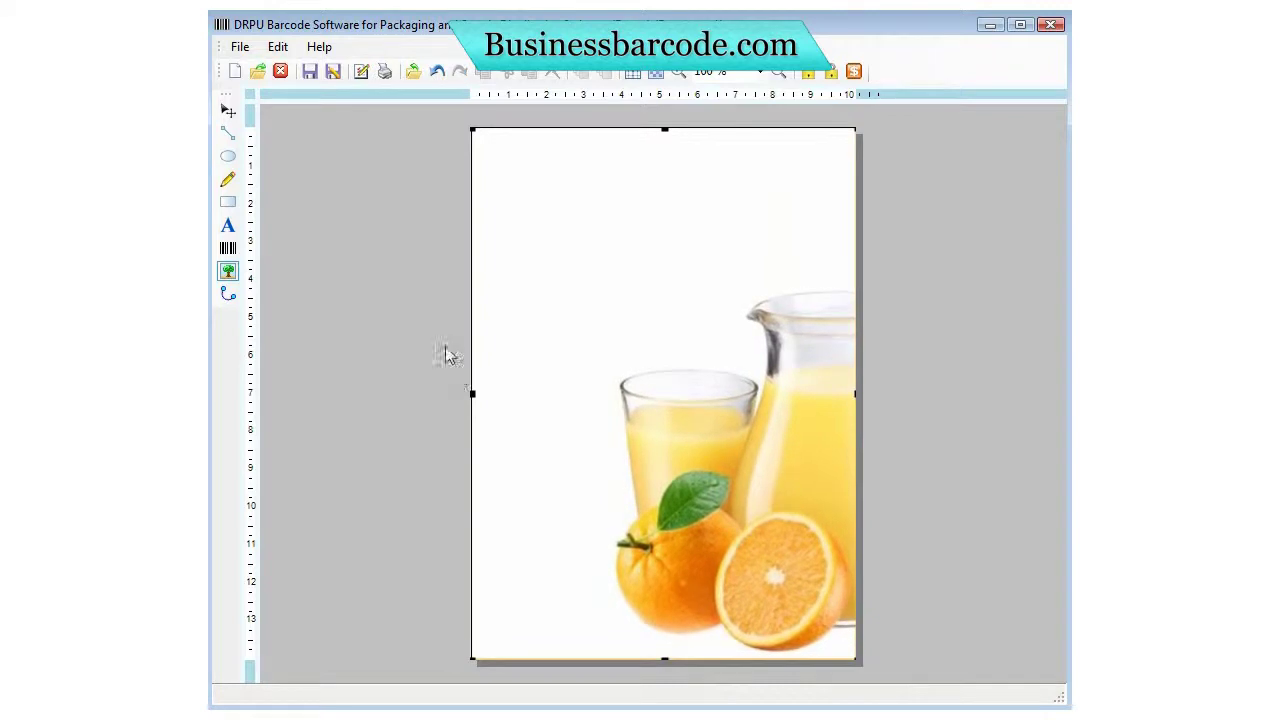
pyautogui.moveTo(471, 394); pyautogui.dragTo(470, 393)
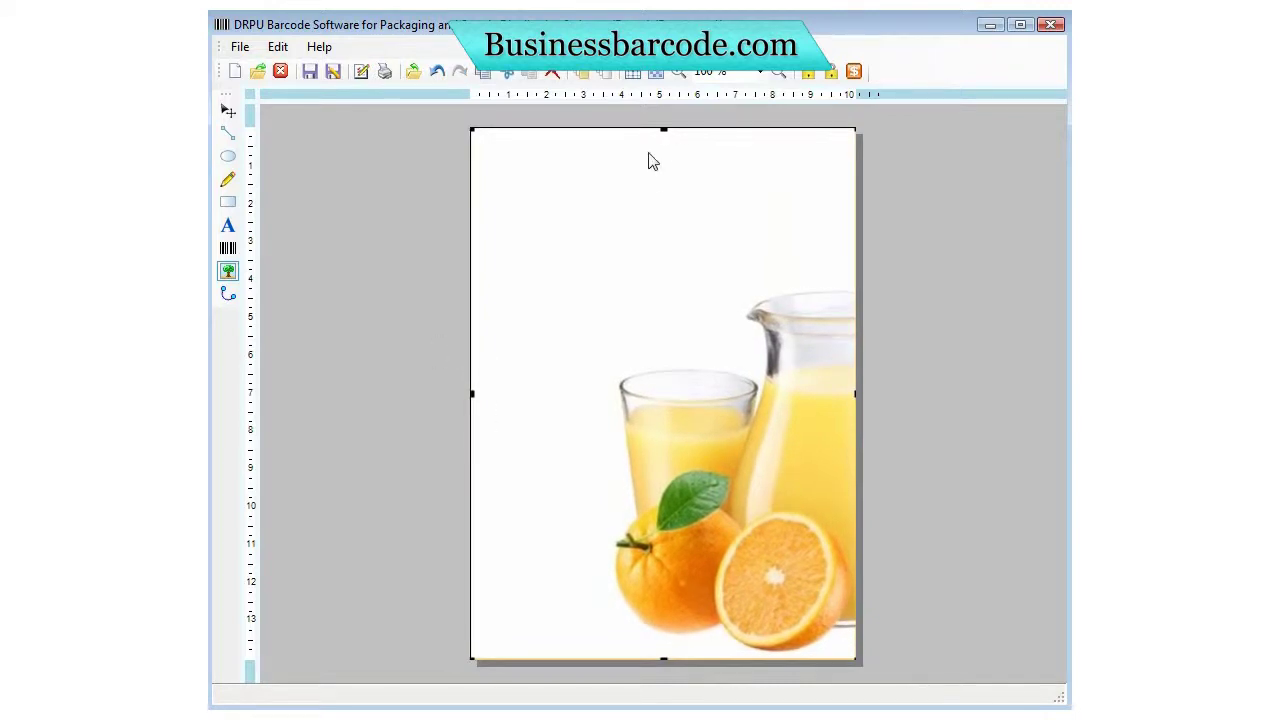
pyautogui.click(664, 128)
pyautogui.click(931, 289)
# Step: Add a text object in the blank area above the glass and set its text to "Tropicana"
pyautogui.click(228, 225)
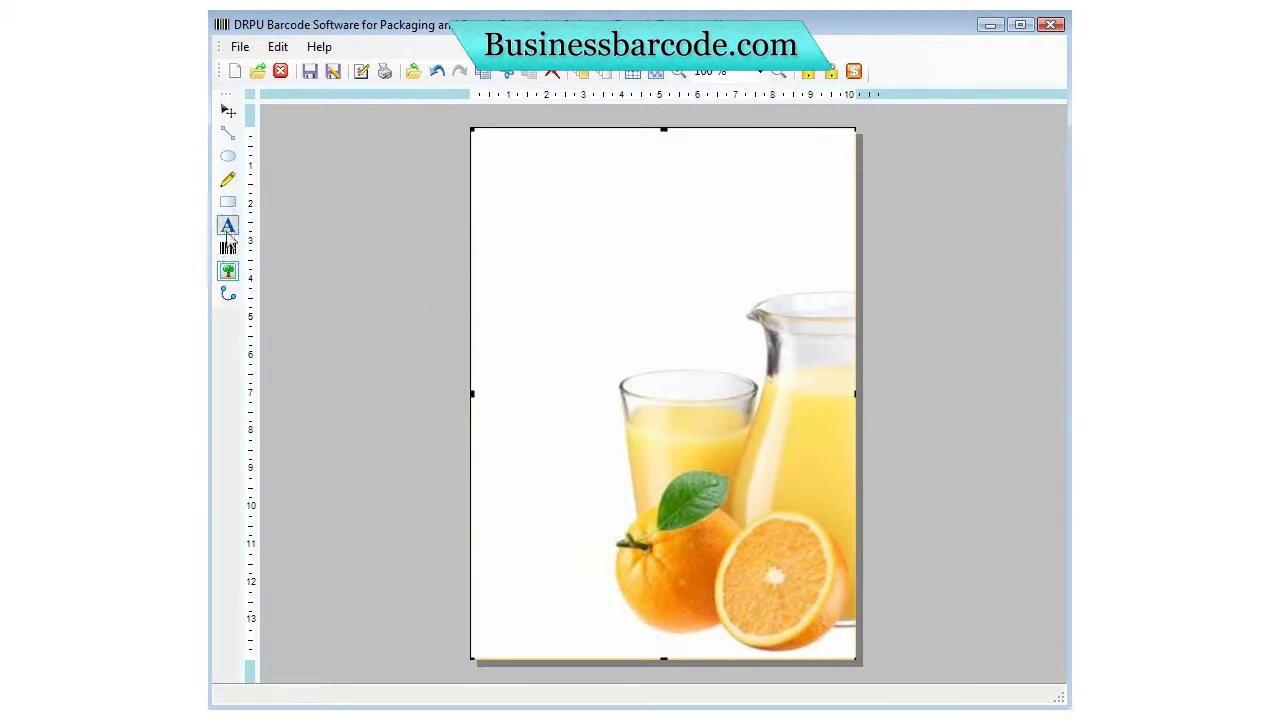
pyautogui.click(564, 250)
pyautogui.doubleClick(577, 254)
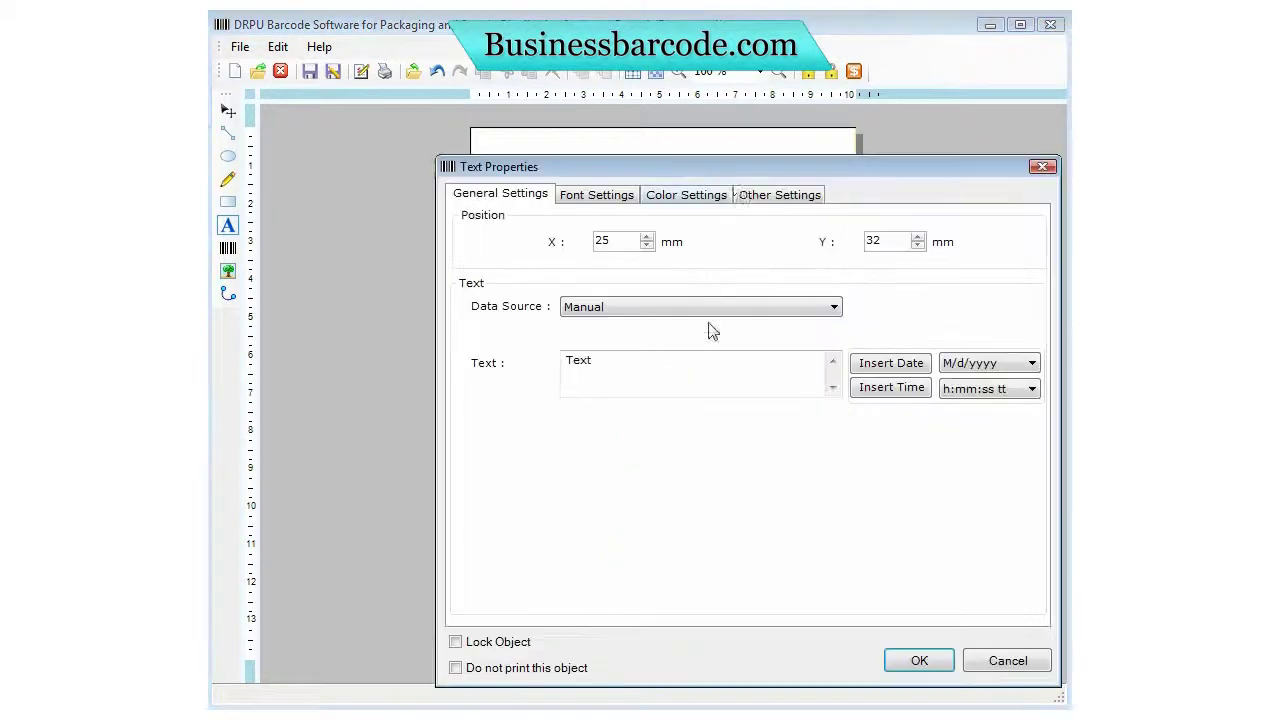
pyautogui.click(600, 195)
pyautogui.click(508, 194)
pyautogui.doubleClick(626, 383)
pyautogui.write('Tropicana')
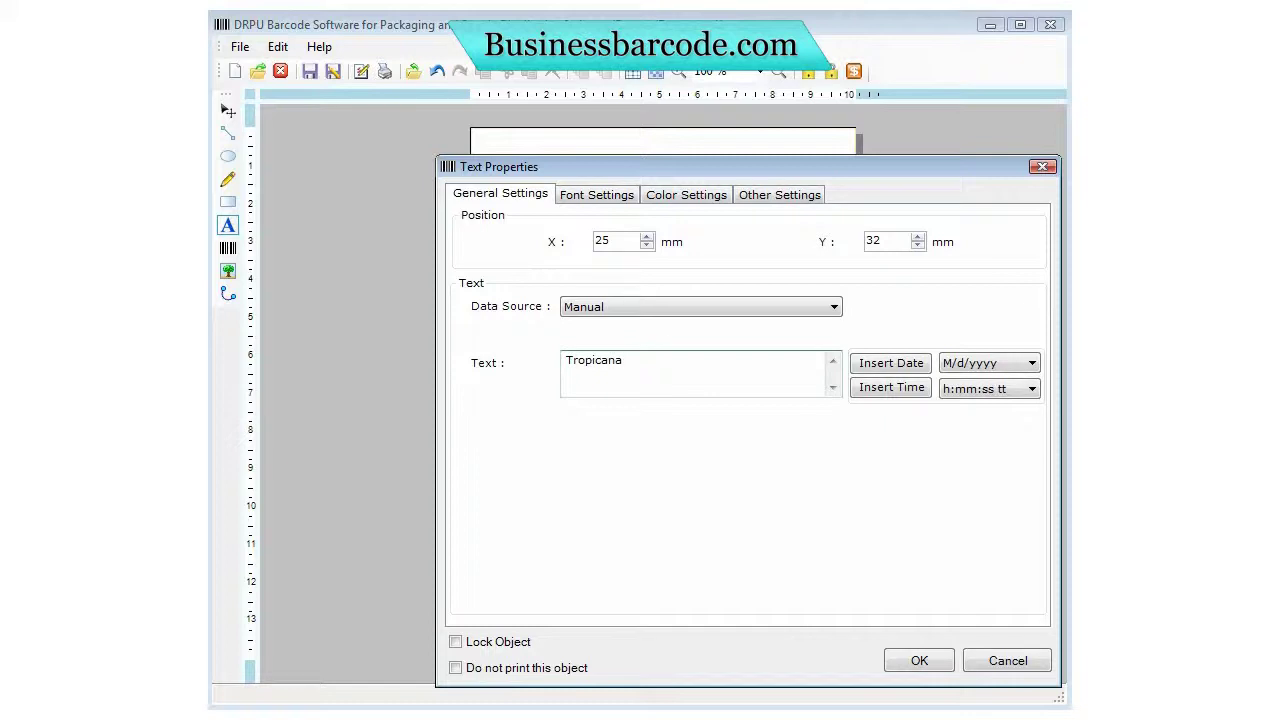
# Step: Format the Tropicana text in bold with a larger font size and a solid teal colour
pyautogui.click(618, 196)
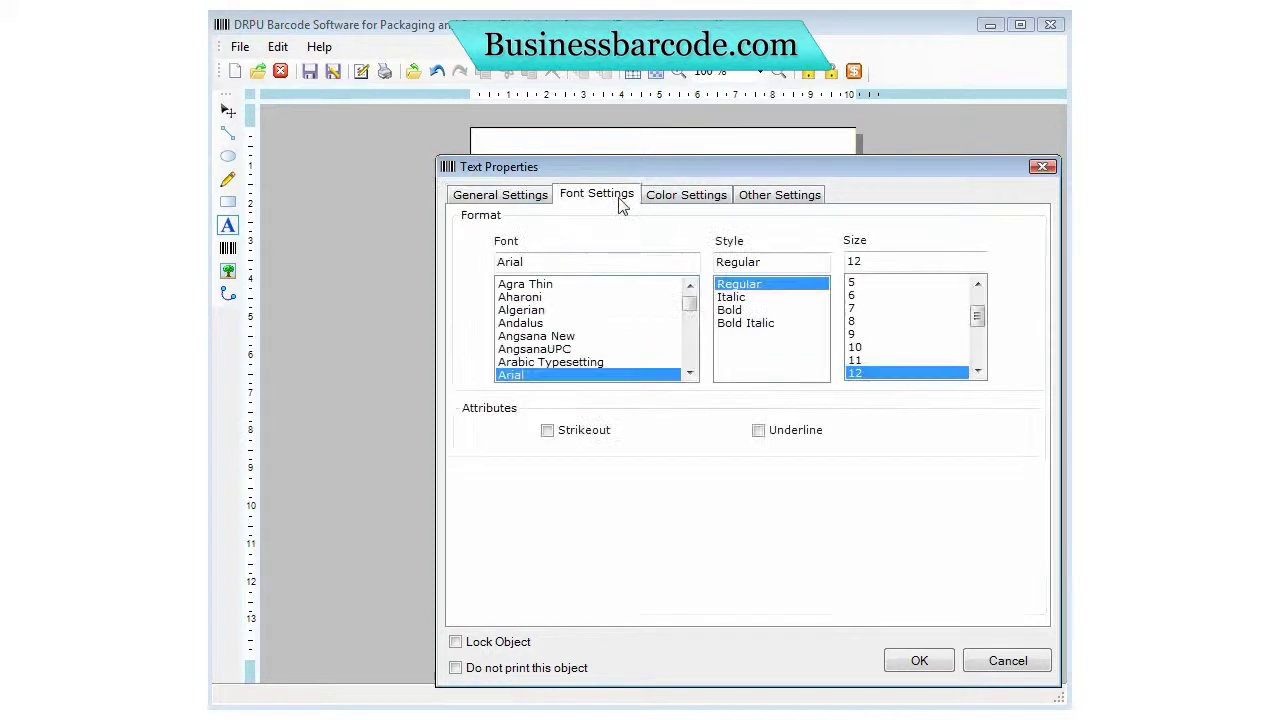
pyautogui.click(733, 310)
pyautogui.scroll(-2, 965, 335)
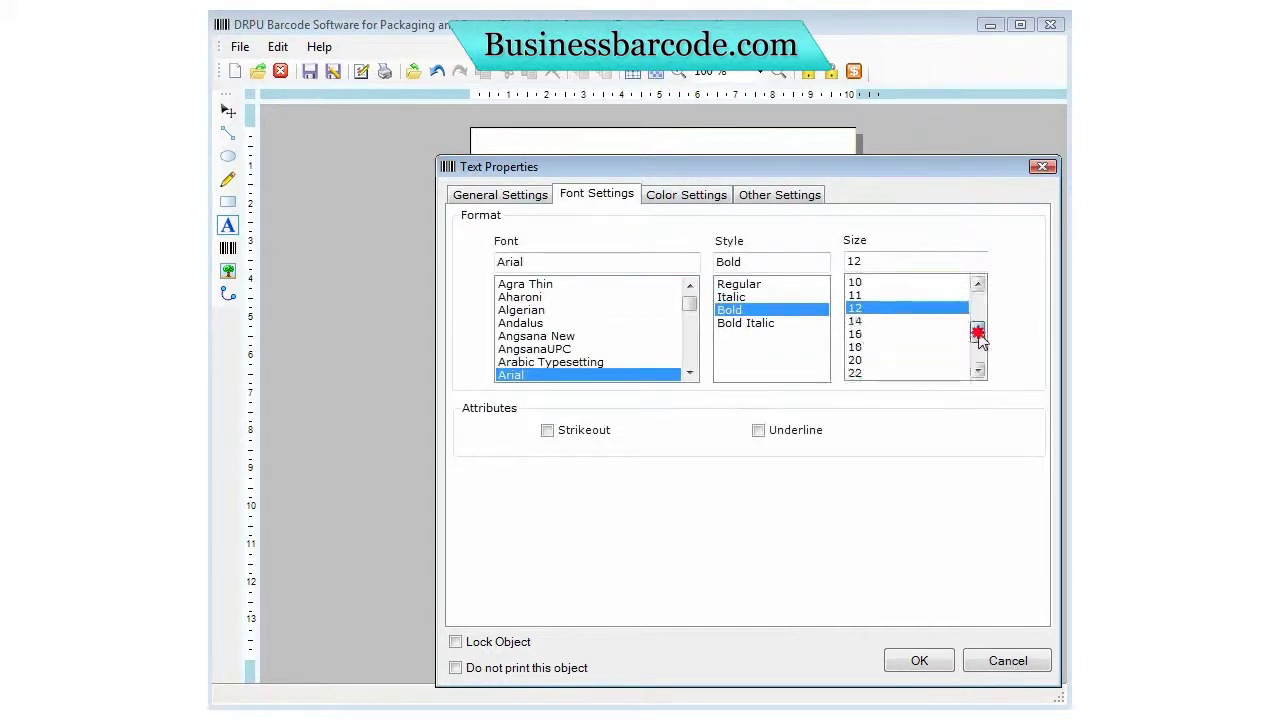
pyautogui.click(880, 371)
pyautogui.click(698, 198)
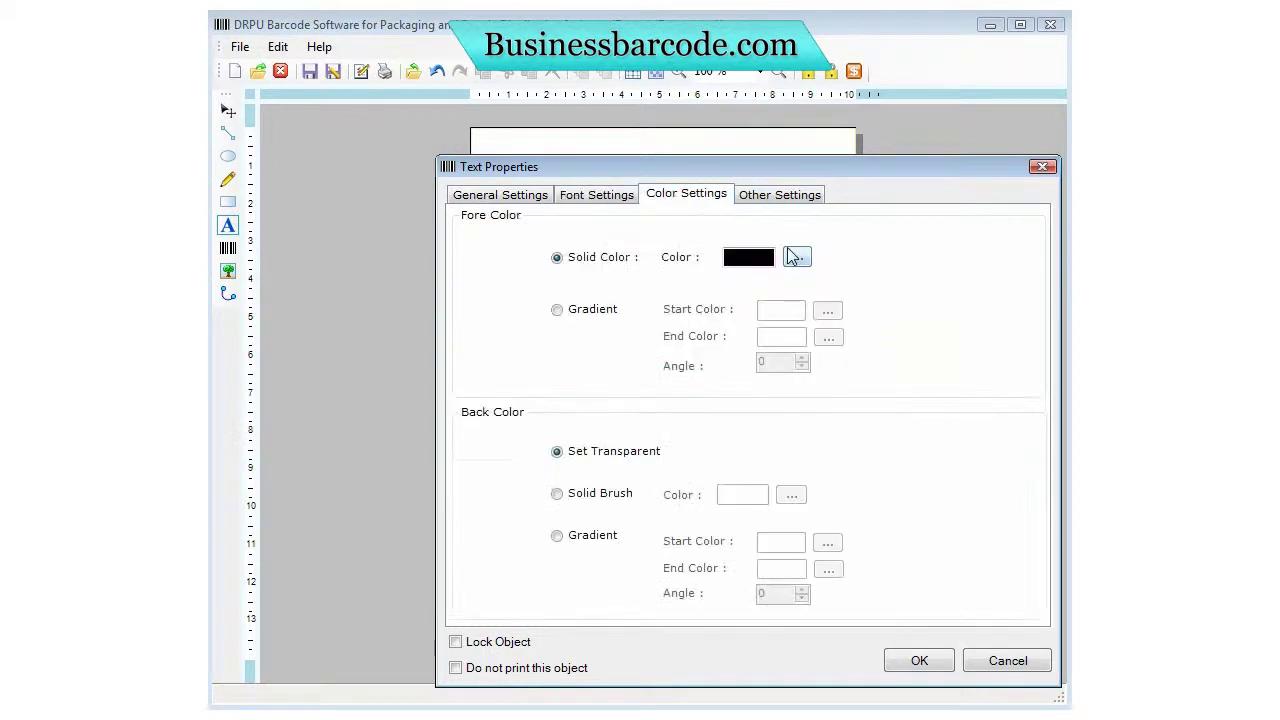
pyautogui.click(797, 258)
pyautogui.click(734, 268)
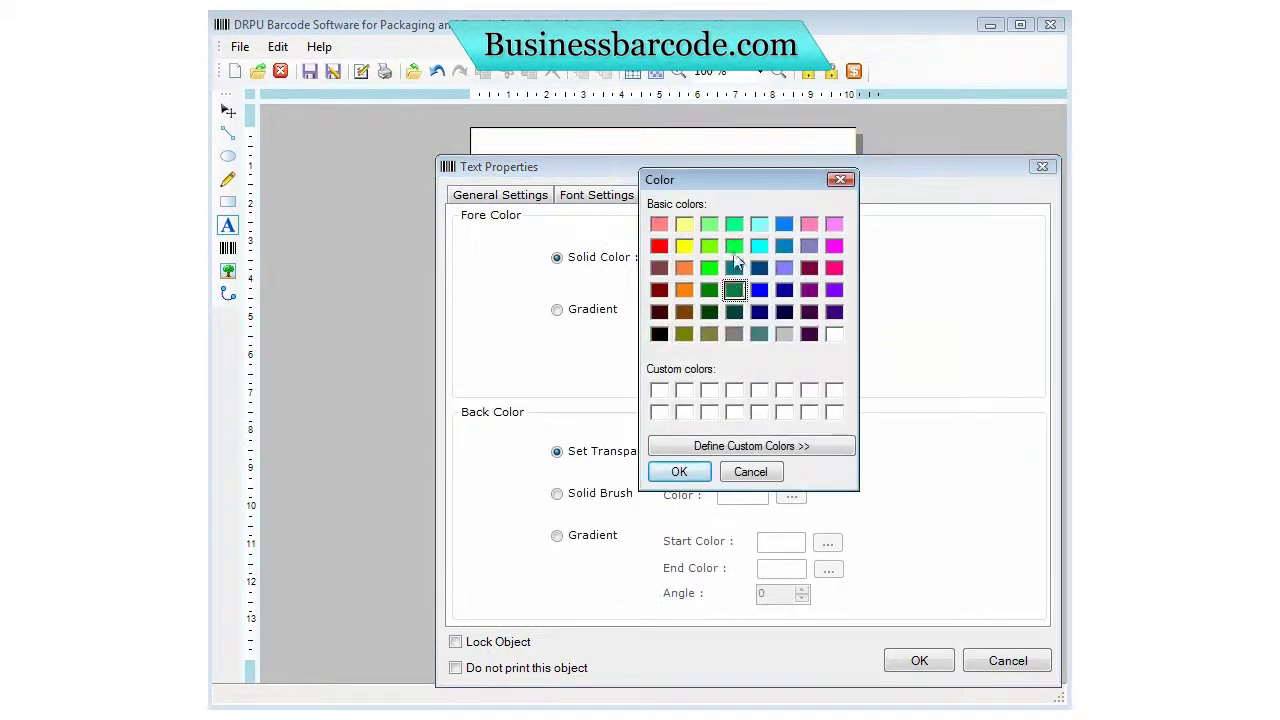
pyautogui.click(679, 472)
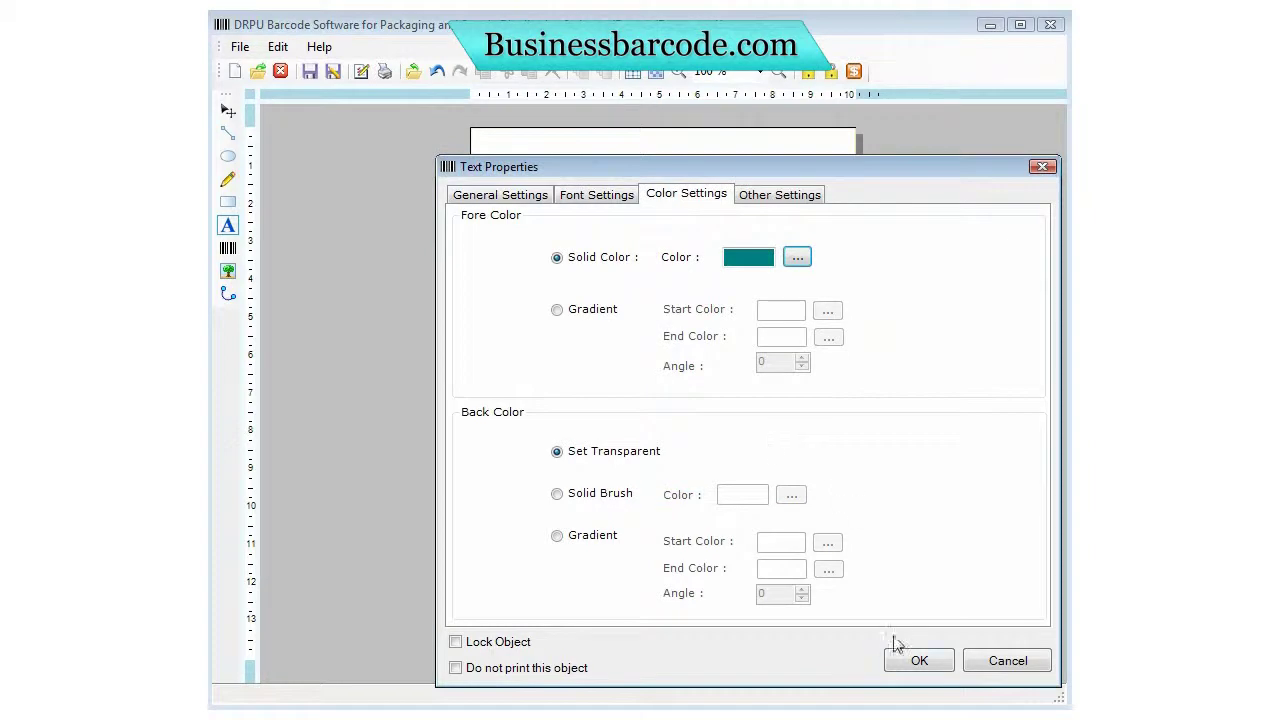
pyautogui.click(912, 662)
# Step: Move the Tropicana text to the label's upper-left corner and set its font size to 48
pyautogui.moveTo(673, 286); pyautogui.dragTo(588, 174)
pyautogui.doubleClick(593, 167)
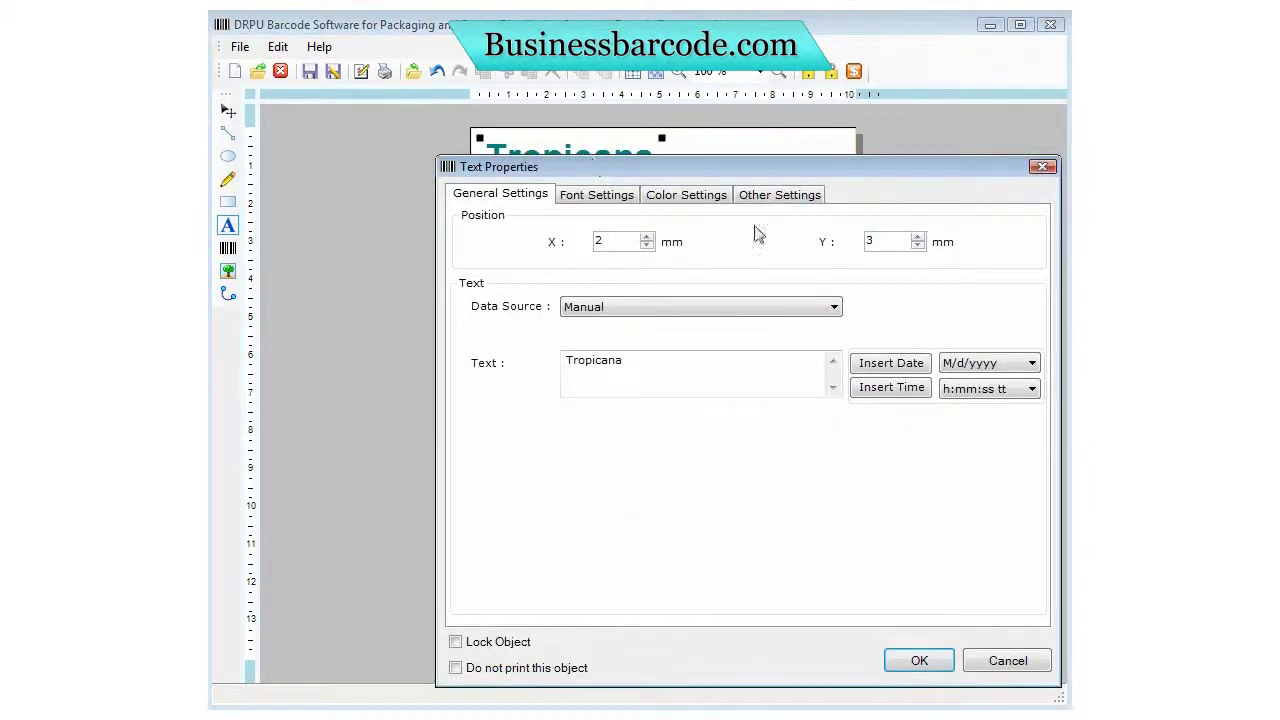
pyautogui.click(597, 194)
pyautogui.click(977, 348)
pyautogui.click(874, 360)
pyautogui.click(919, 660)
pyautogui.moveTo(632, 180); pyautogui.dragTo(633, 174)
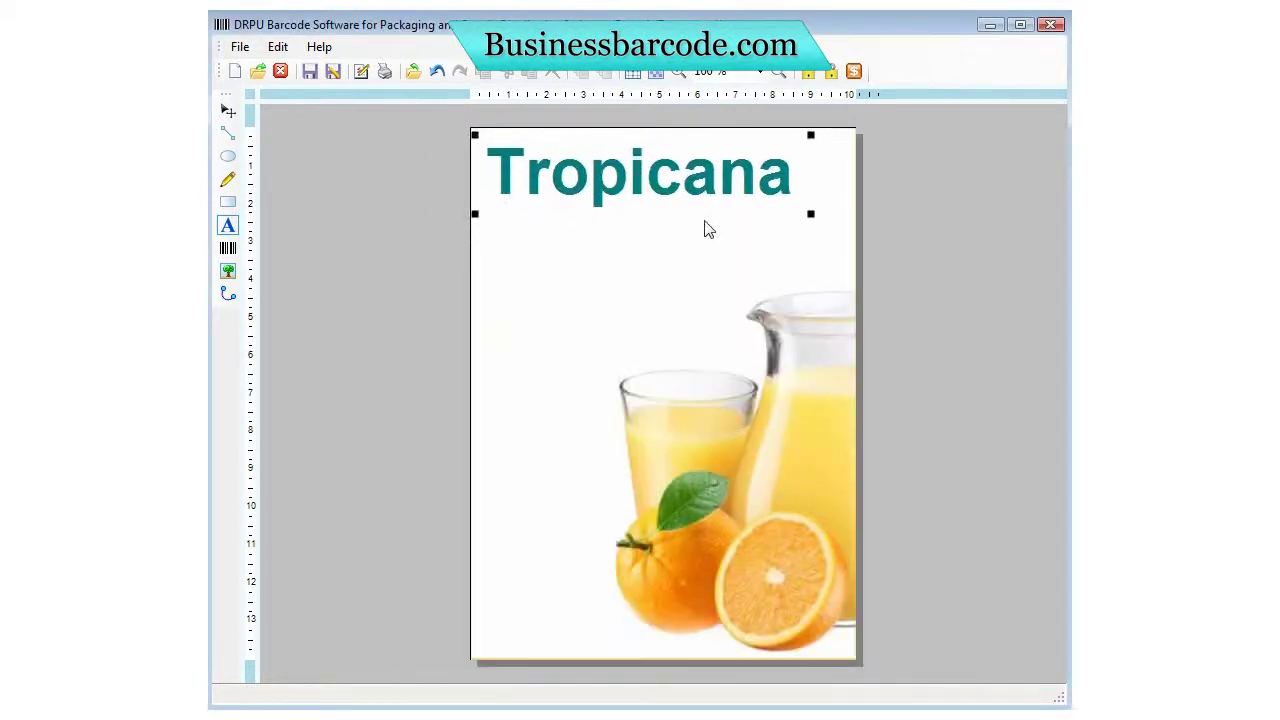
# Step: Add a second text object below the Tropicana heading and set its text to "pure premium"
pyautogui.click(553, 253)
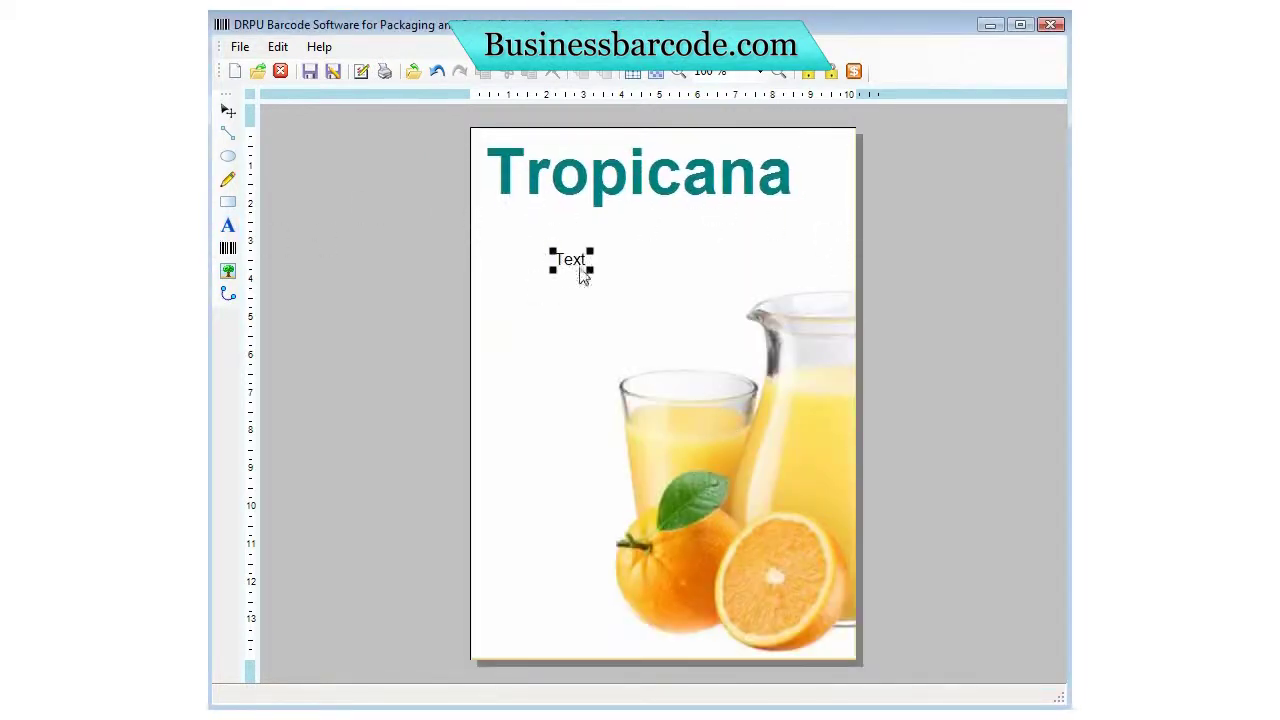
pyautogui.doubleClick(578, 264)
pyautogui.press('Tab')
pyautogui.write('p')
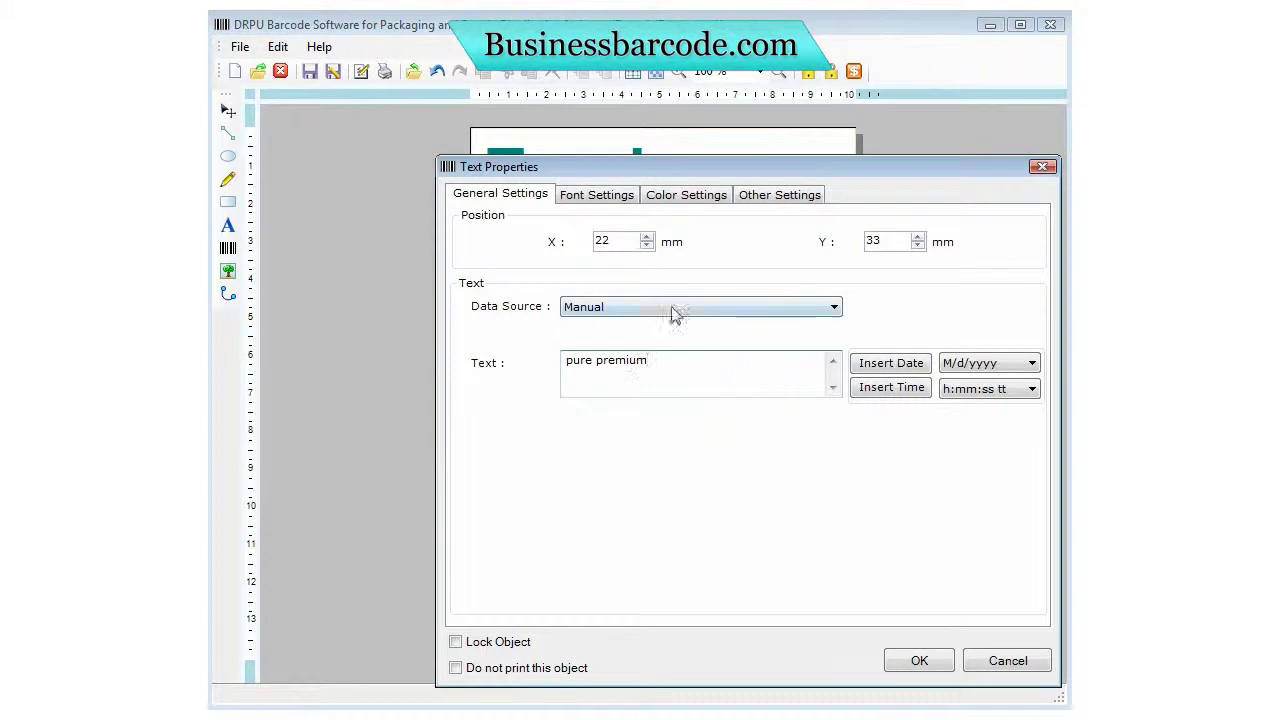
# Step: Make the "pure premium" text teal and bold, and place it just under the right end of the Tropicana heading
pyautogui.click(686, 195)
pyautogui.click(797, 257)
pyautogui.click(734, 268)
pyautogui.click(679, 472)
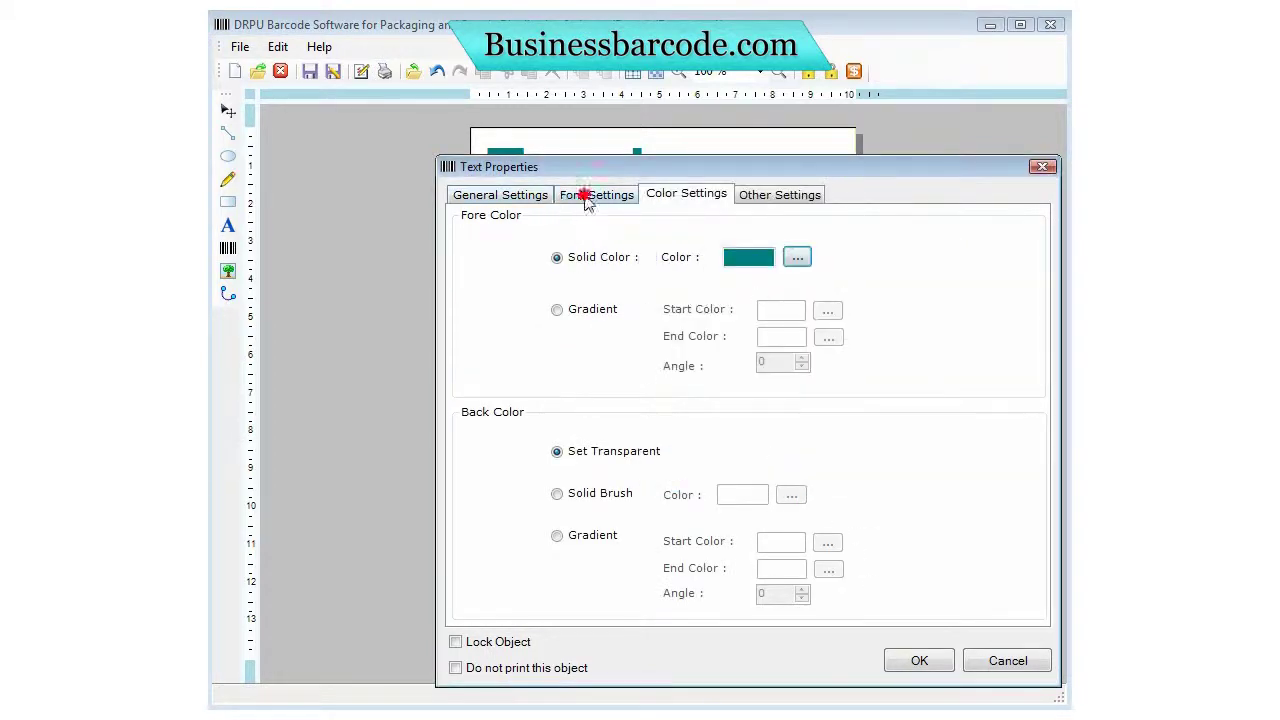
pyautogui.click(596, 195)
pyautogui.click(760, 310)
pyautogui.click(919, 660)
pyautogui.moveTo(634, 266); pyautogui.dragTo(754, 207)
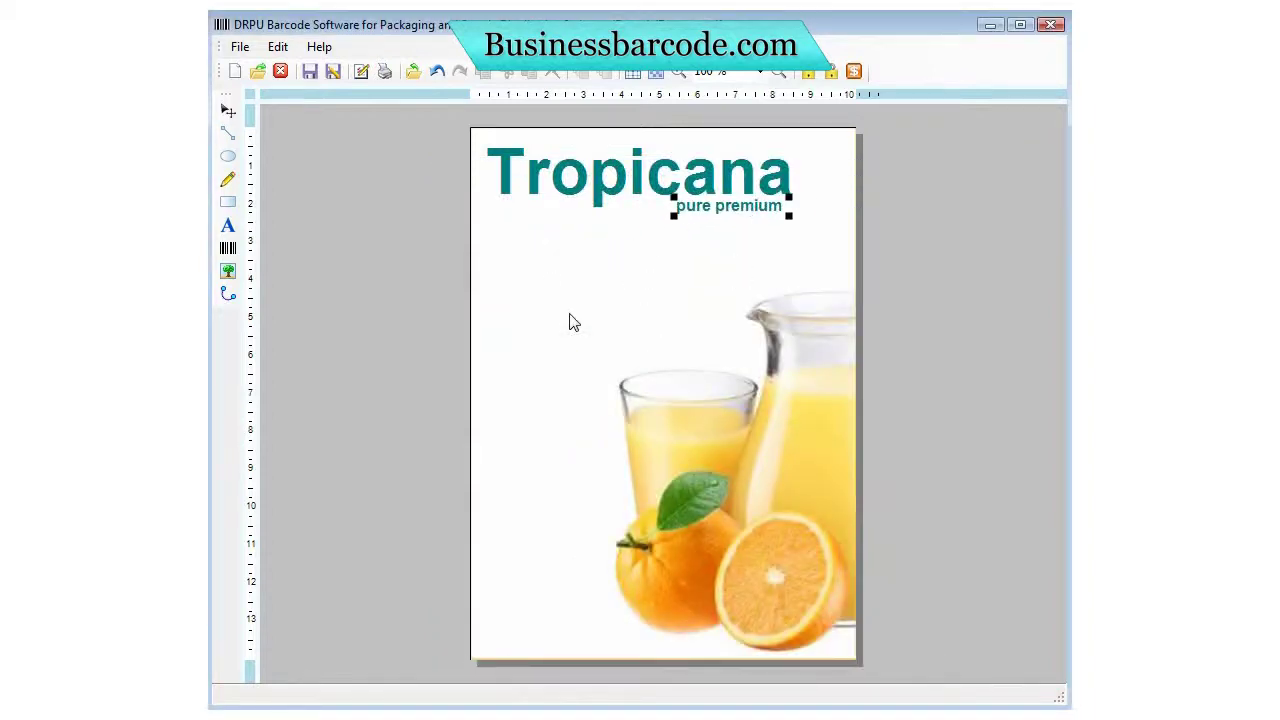
# Step: Add a text object in the blank area left of the jug and set its text to "100%"
pyautogui.click(228, 225)
pyautogui.click(547, 305)
pyautogui.doubleClick(578, 322)
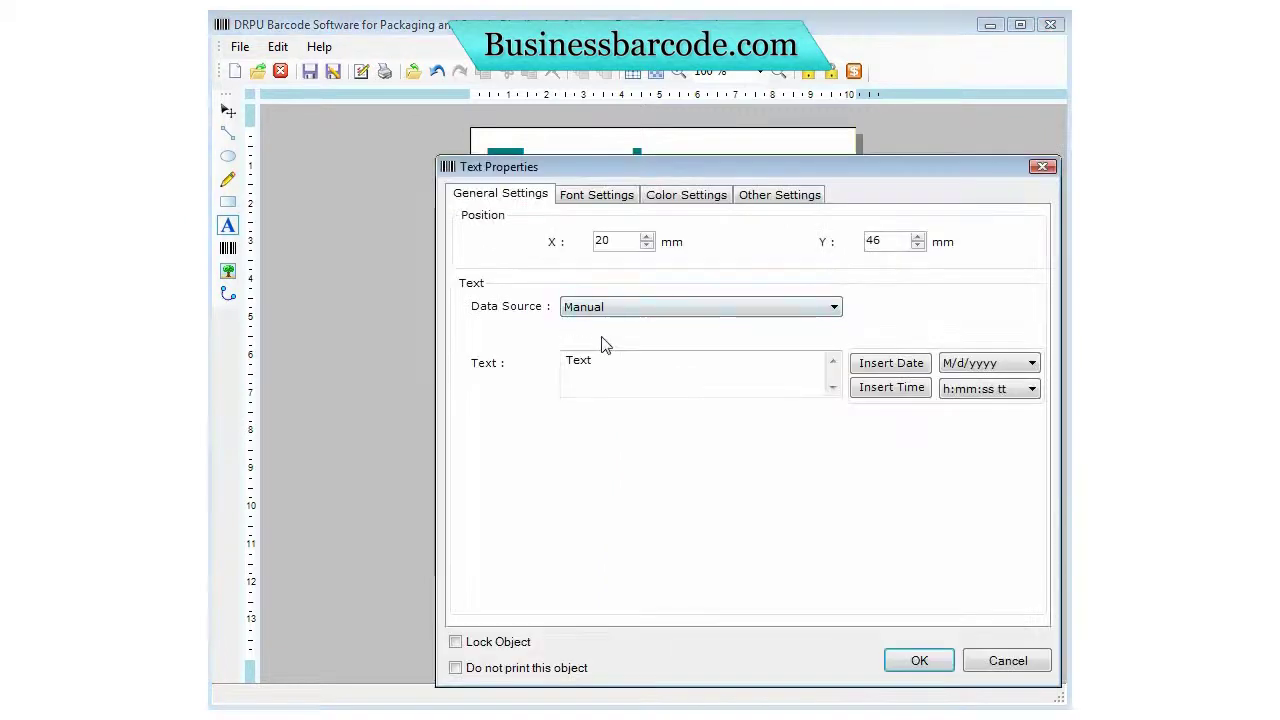
pyautogui.moveTo(620, 360); pyautogui.dragTo(380, 345)
pyautogui.write('100')
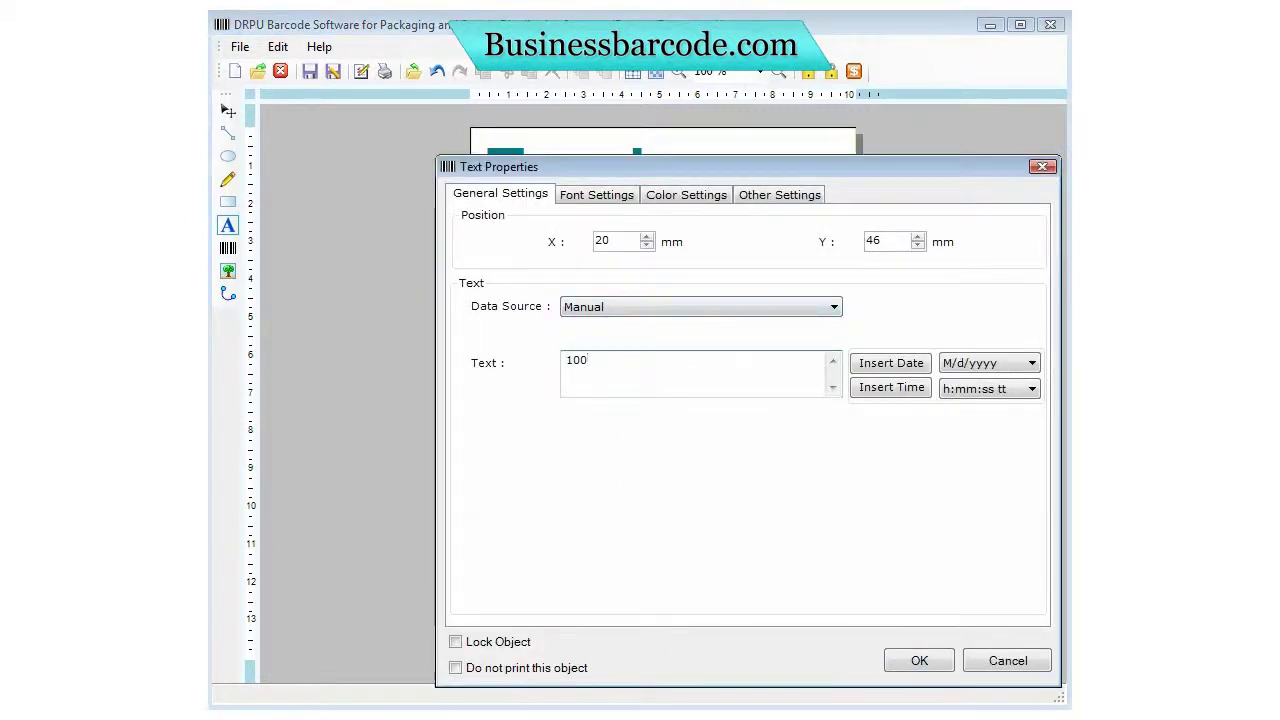
# Step: Set the "100%" text to size 36 in solid orange and place it near the label's left edge below the heading
pyautogui.click(594, 194)
pyautogui.click(978, 366)
pyautogui.click(868, 347)
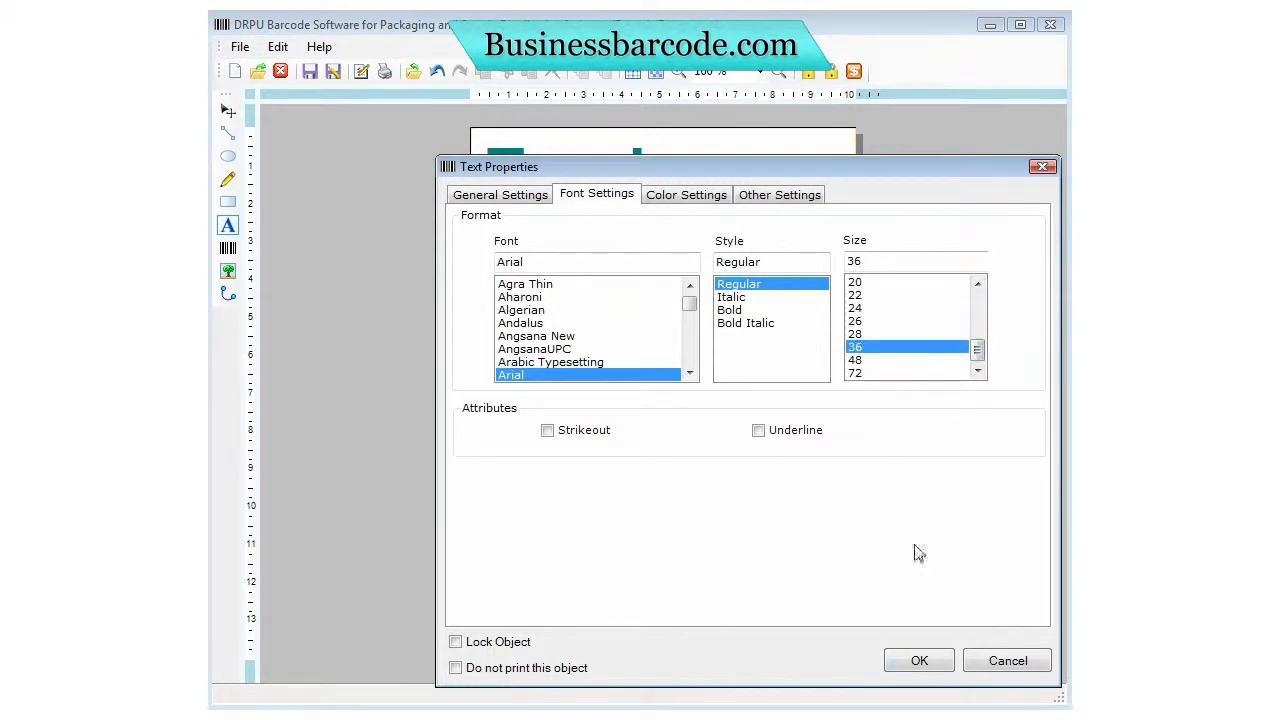
pyautogui.click(687, 199)
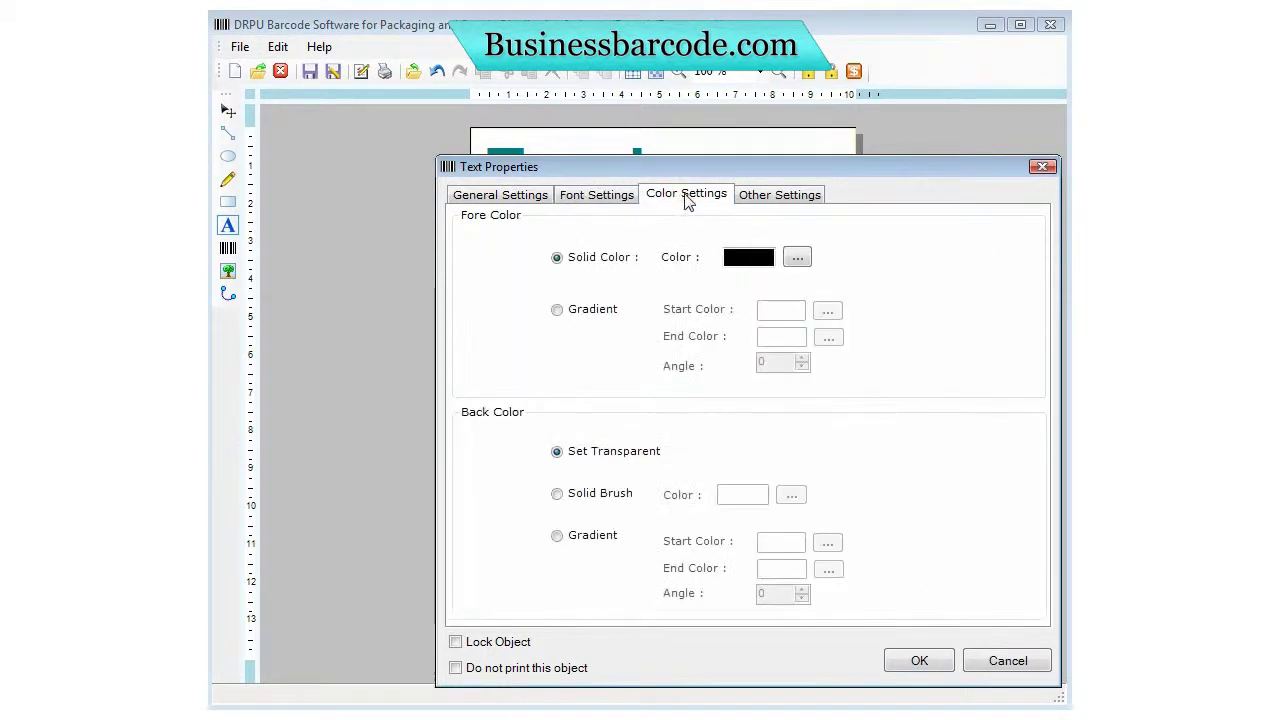
pyautogui.click(797, 259)
pyautogui.click(684, 290)
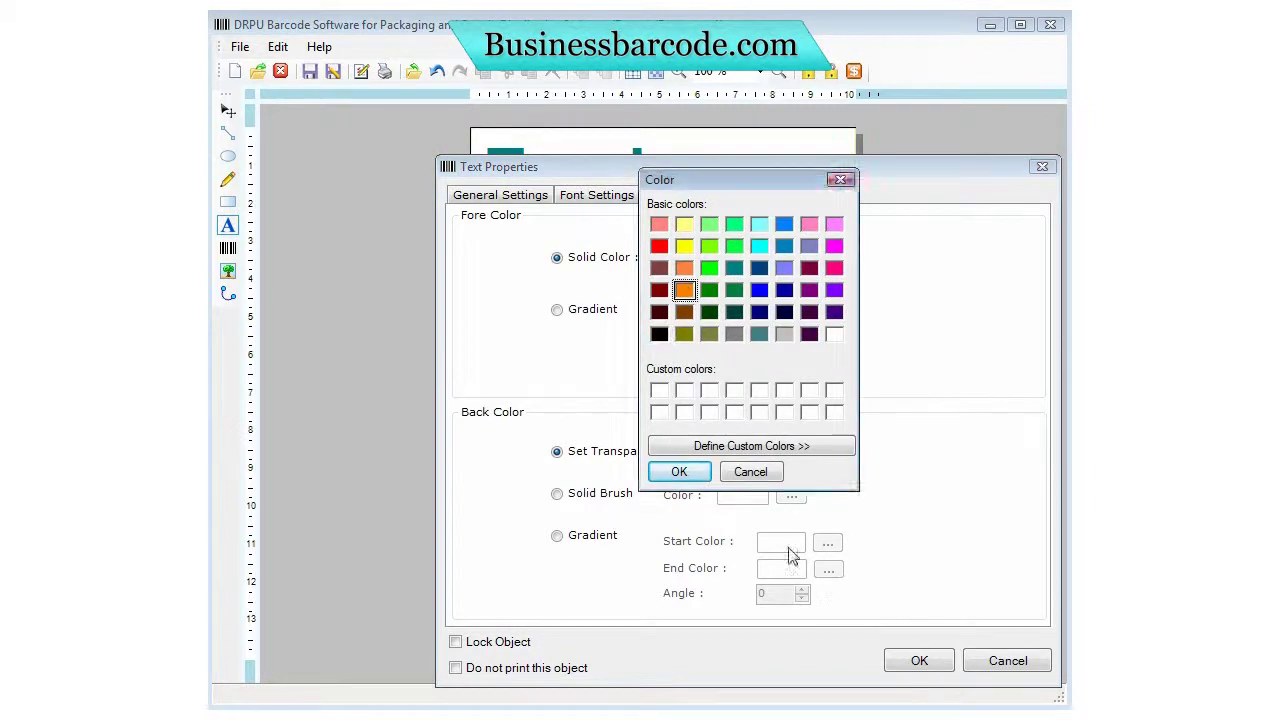
pyautogui.press('Return')
pyautogui.click(917, 662)
pyautogui.moveTo(630, 340); pyautogui.dragTo(558, 284)
# Step: Add another text object below "100%" and set its text to "orange"
pyautogui.click(228, 226)
pyautogui.click(520, 383)
pyautogui.moveTo(544, 393); pyautogui.dragTo(529, 341)
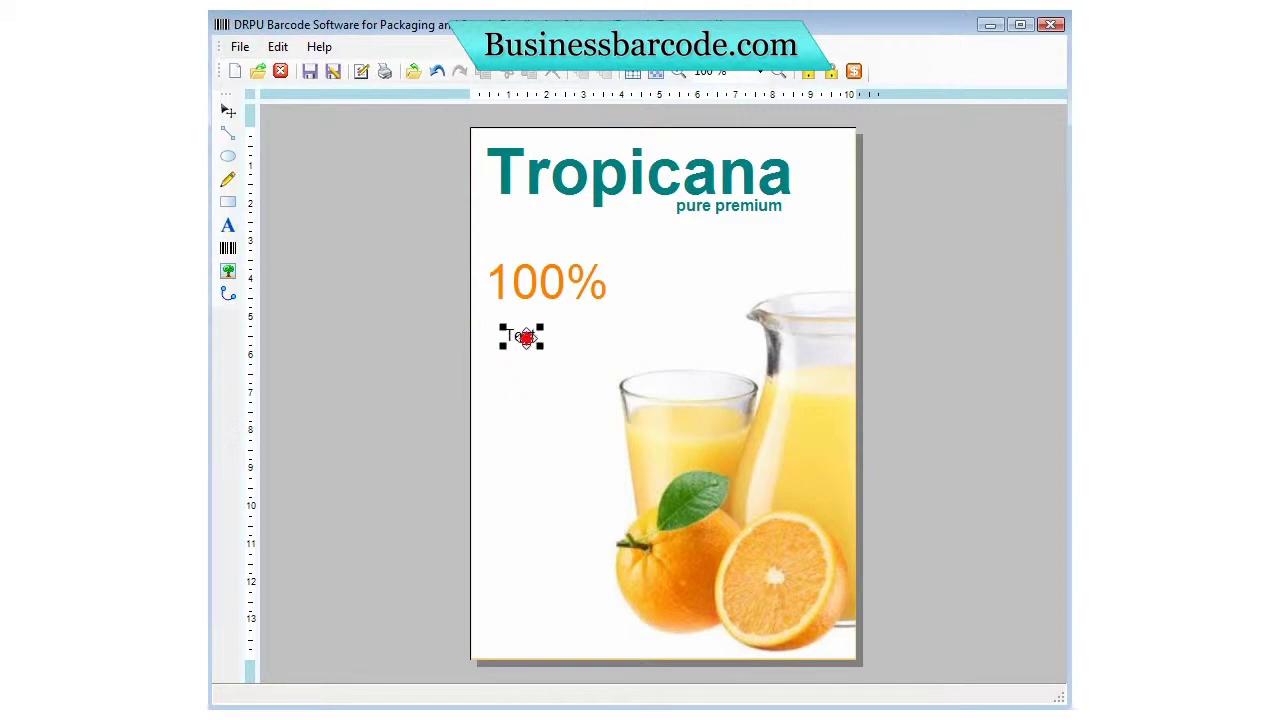
pyautogui.doubleClick(529, 341)
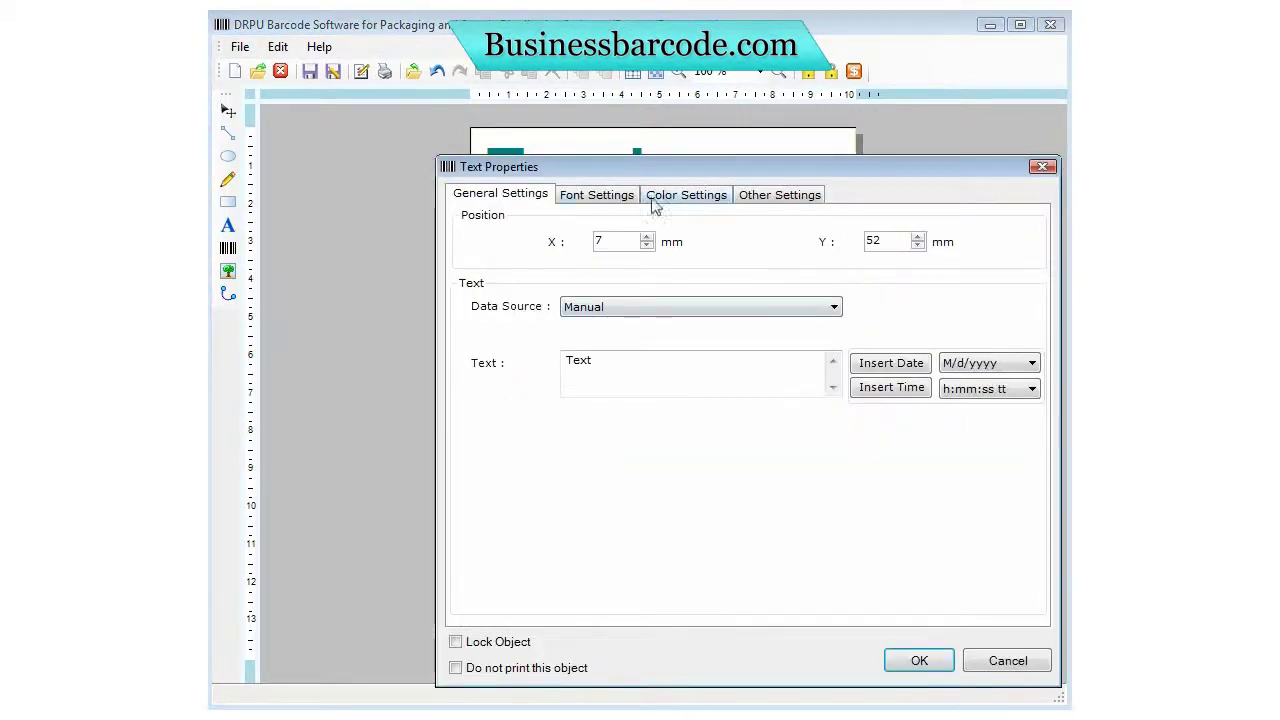
pyautogui.doubleClick(614, 360)
pyautogui.write('orange')
# Step: Set the "orange" text to size 36 in solid orange and align it directly beneath the "100%" text
pyautogui.click(568, 196)
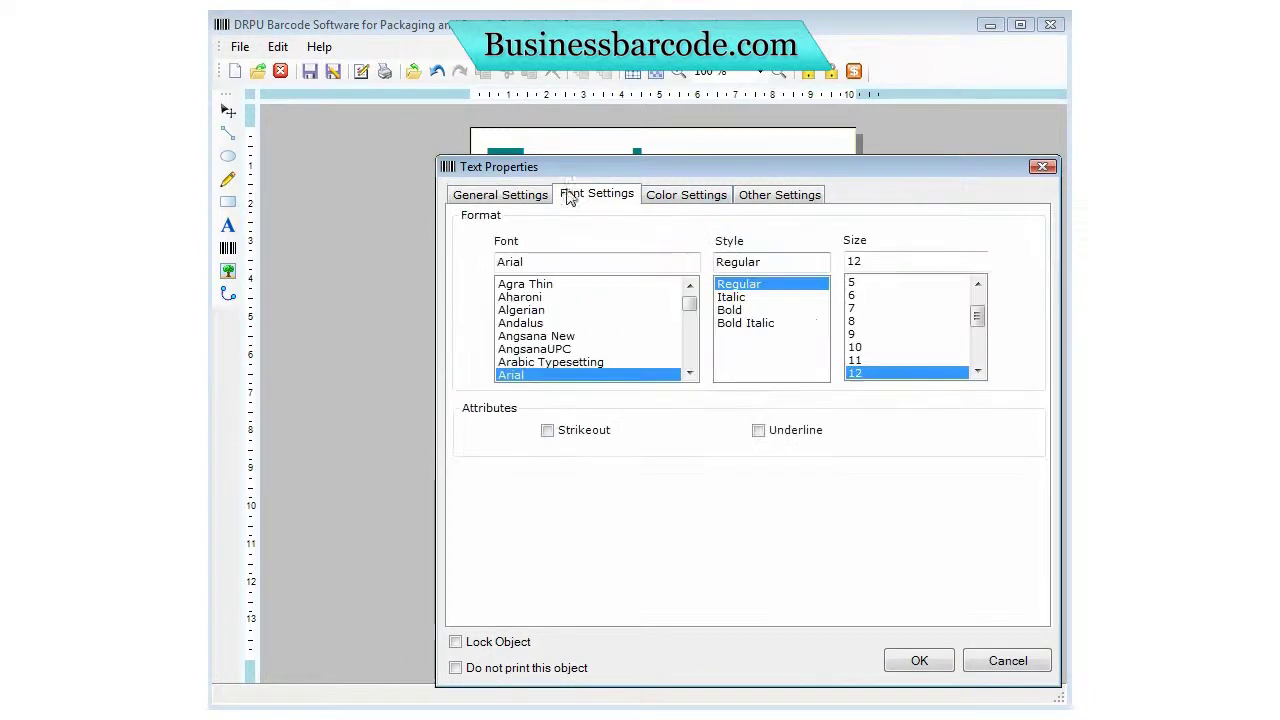
pyautogui.moveTo(979, 322); pyautogui.dragTo(974, 351)
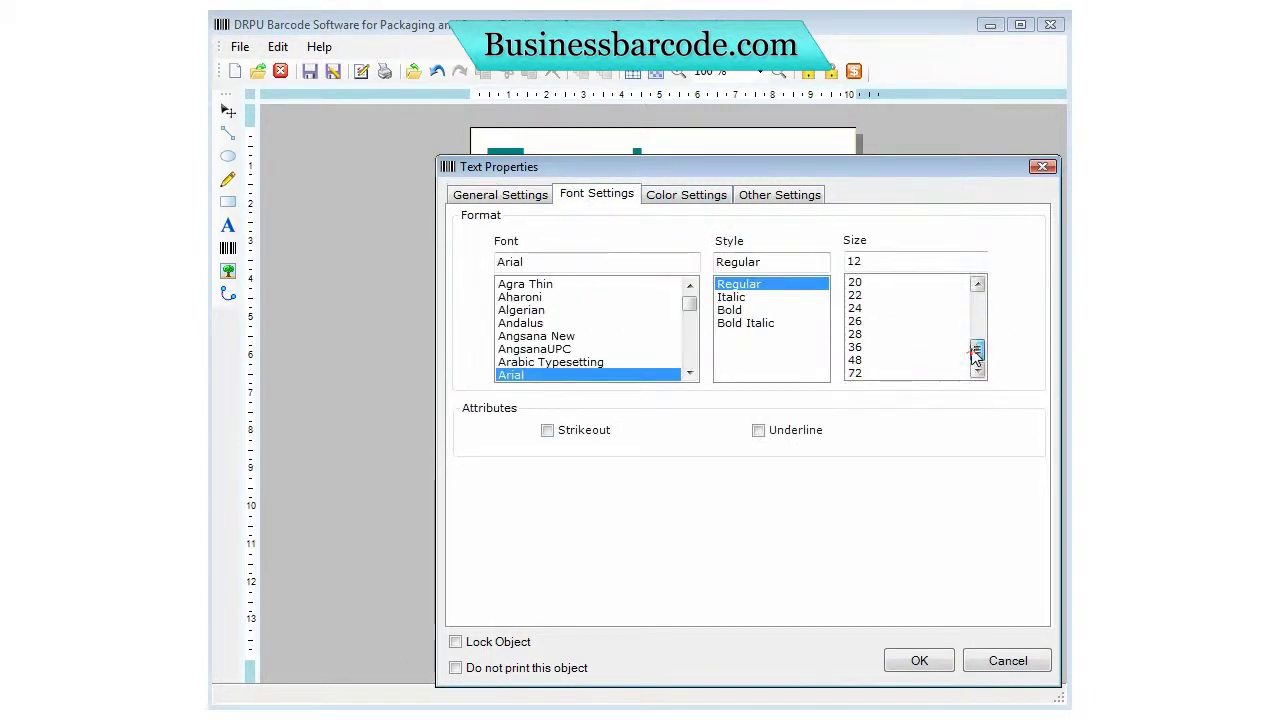
pyautogui.click(864, 360)
pyautogui.click(864, 348)
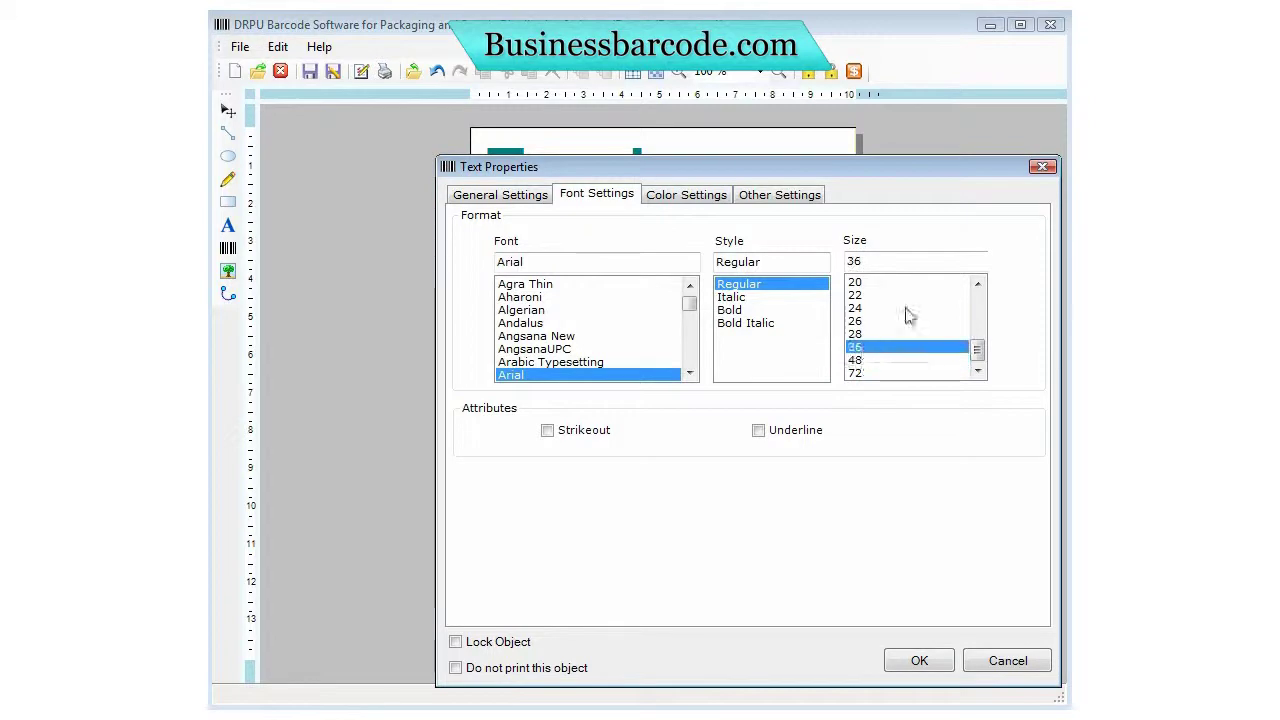
pyautogui.click(672, 190)
pyautogui.click(796, 258)
pyautogui.click(684, 287)
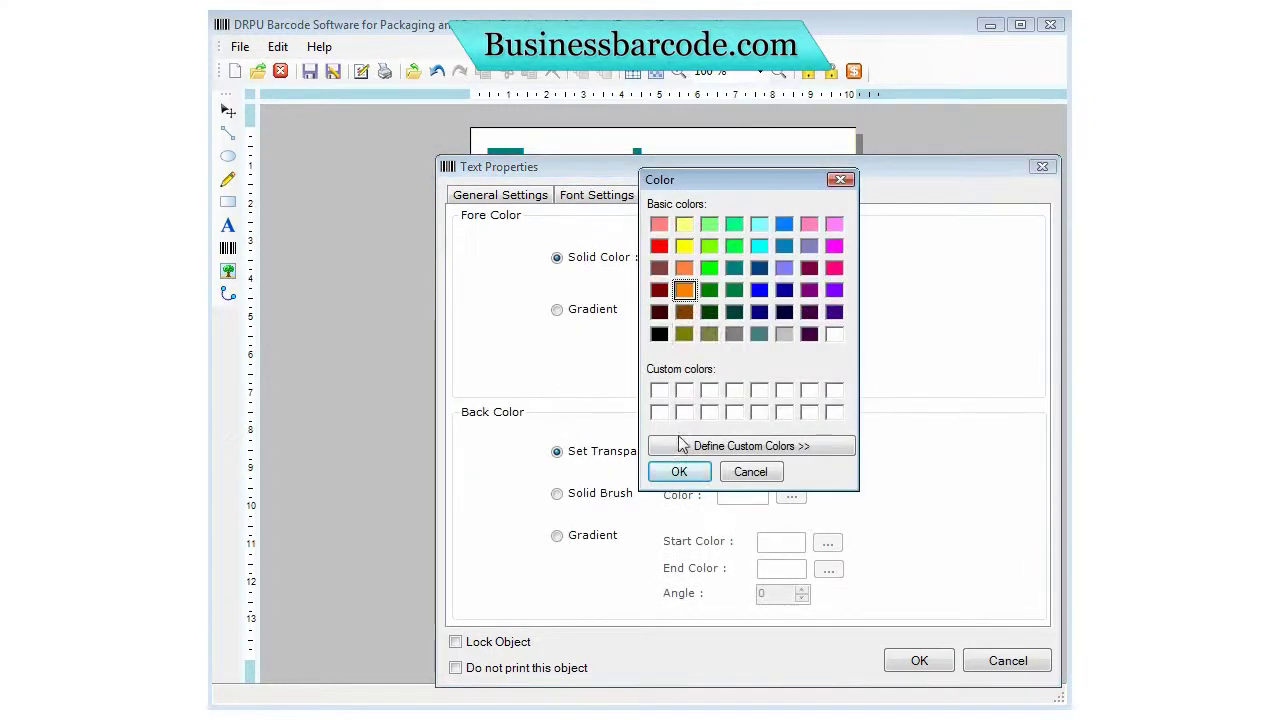
pyautogui.click(686, 476)
pyautogui.click(913, 668)
pyautogui.moveTo(596, 346); pyautogui.dragTo(573, 320)
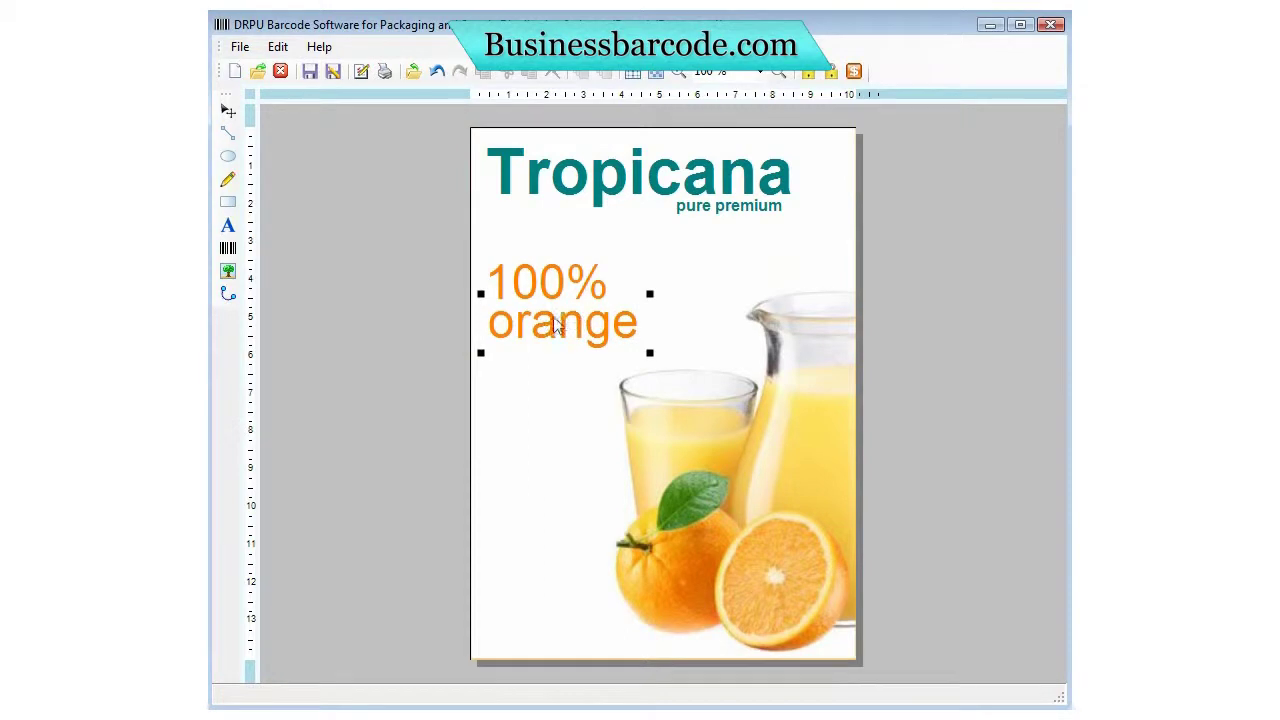
# Step: Add a text object in the blank area below "orange" and set its text to "pure and natural"
pyautogui.click(228, 225)
pyautogui.click(545, 396)
pyautogui.doubleClick(562, 397)
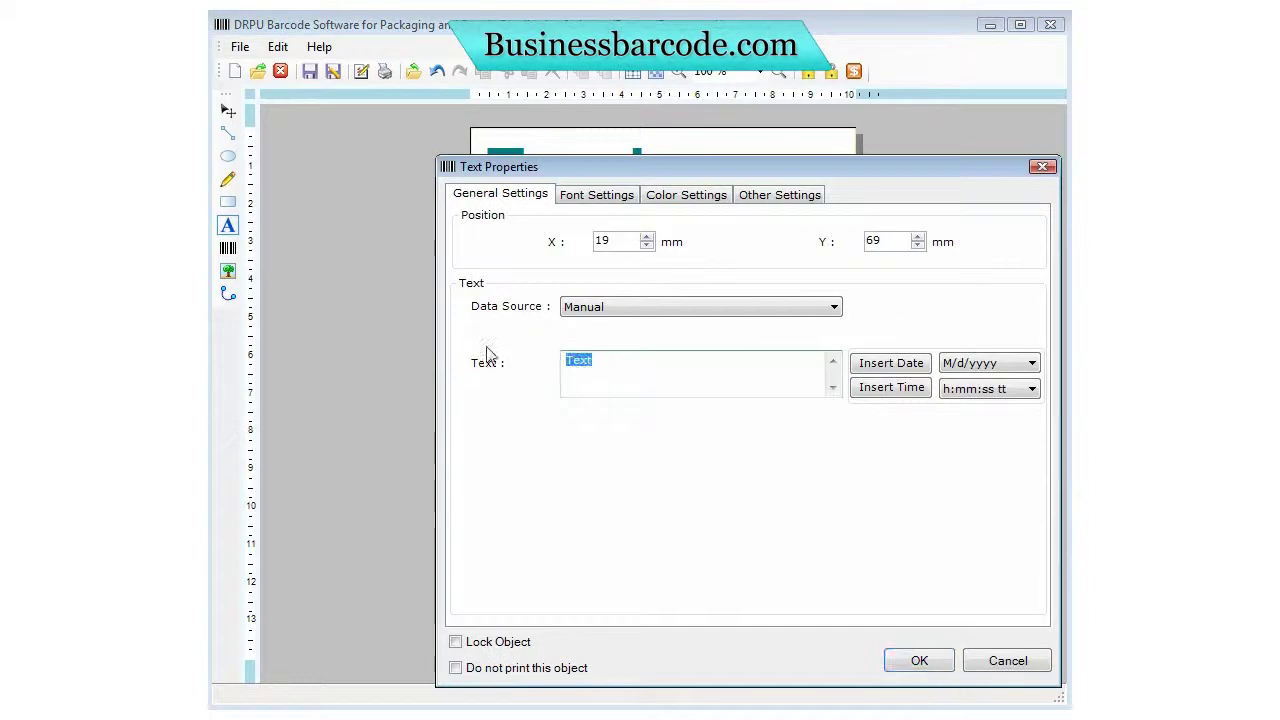
pyautogui.write('pure and natu')
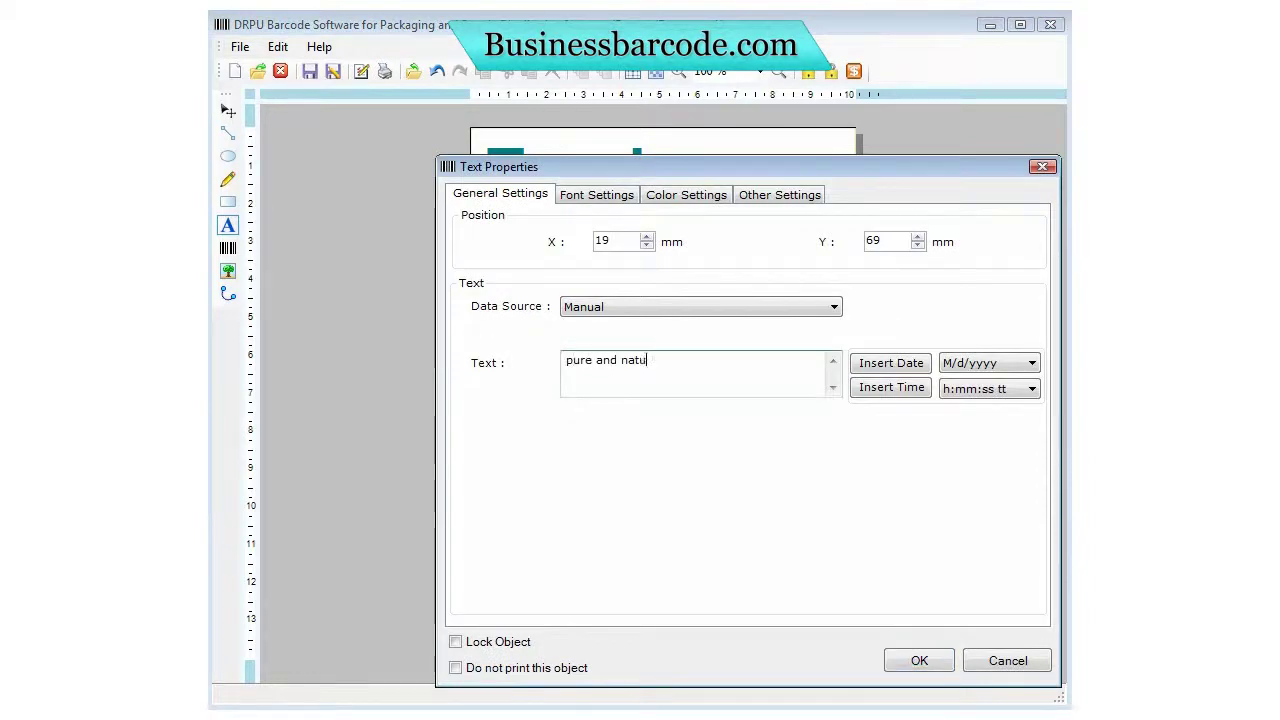
pyautogui.write('ral')
# Step: Set the fore color of the "pure and natural" text to solid light orange
pyautogui.click(676, 195)
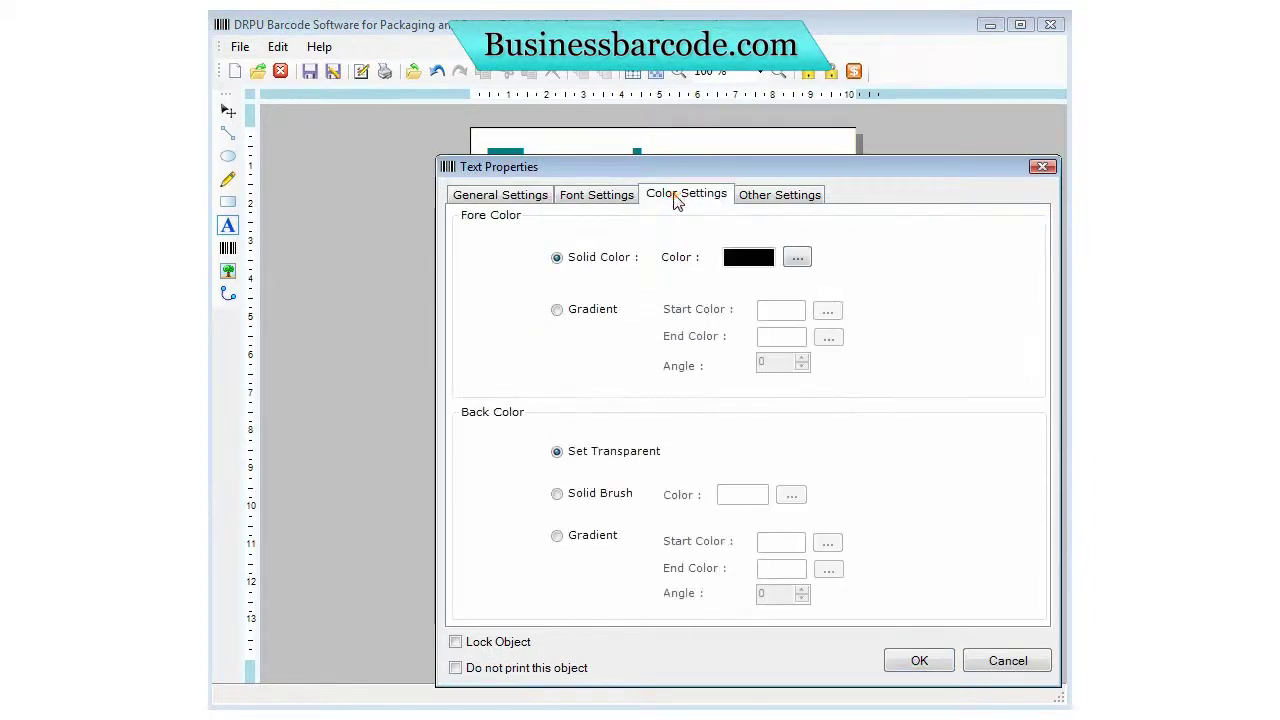
pyautogui.click(797, 257)
pyautogui.click(684, 312)
pyautogui.click(684, 268)
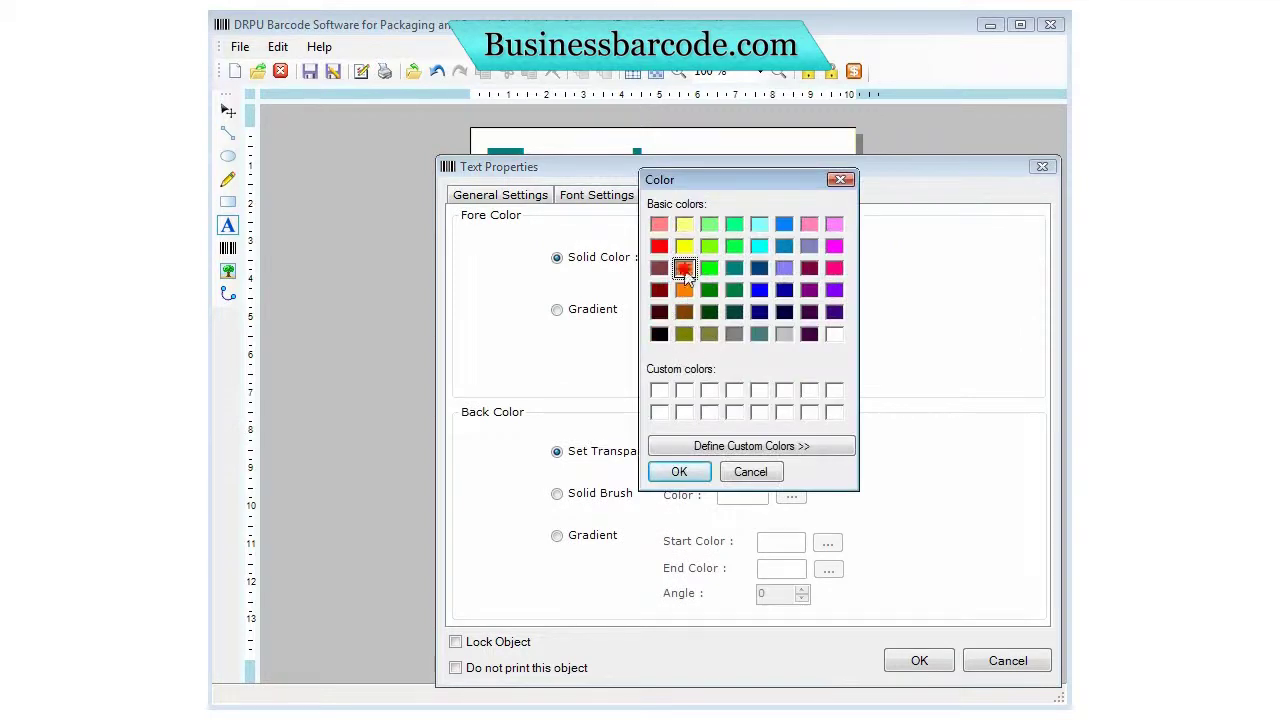
pyautogui.click(685, 472)
# Step: Enlarge the "pure and natural" text's font size and place the text directly beneath "orange"
pyautogui.click(597, 200)
pyautogui.moveTo(977, 318); pyautogui.dragTo(977, 326)
pyautogui.click(862, 372)
pyautogui.click(916, 661)
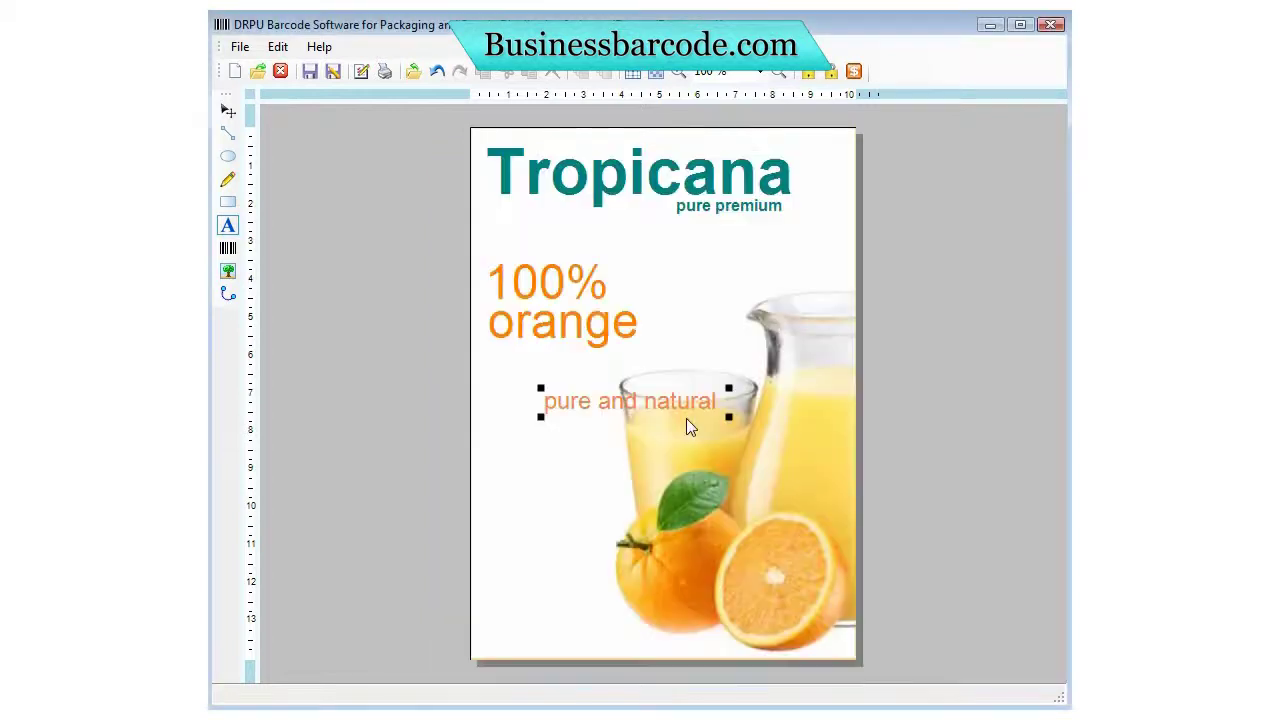
pyautogui.moveTo(603, 362); pyautogui.dragTo(599, 346)
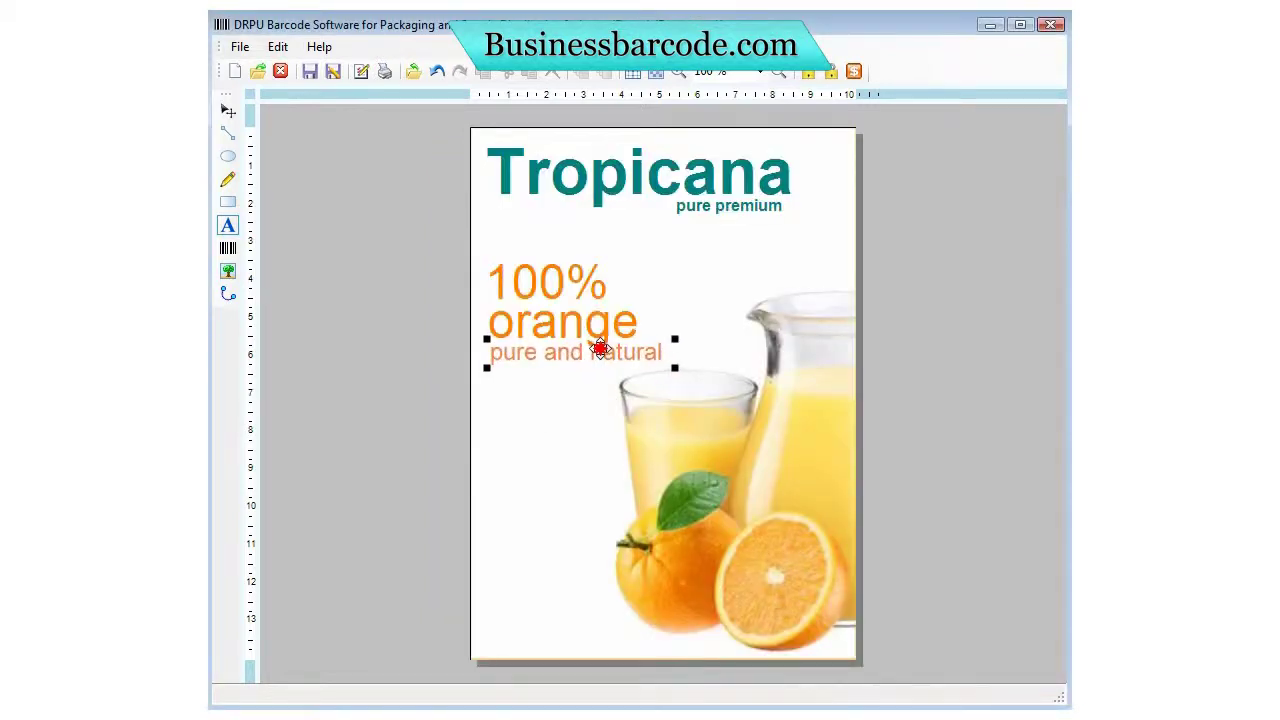
pyautogui.click(700, 305)
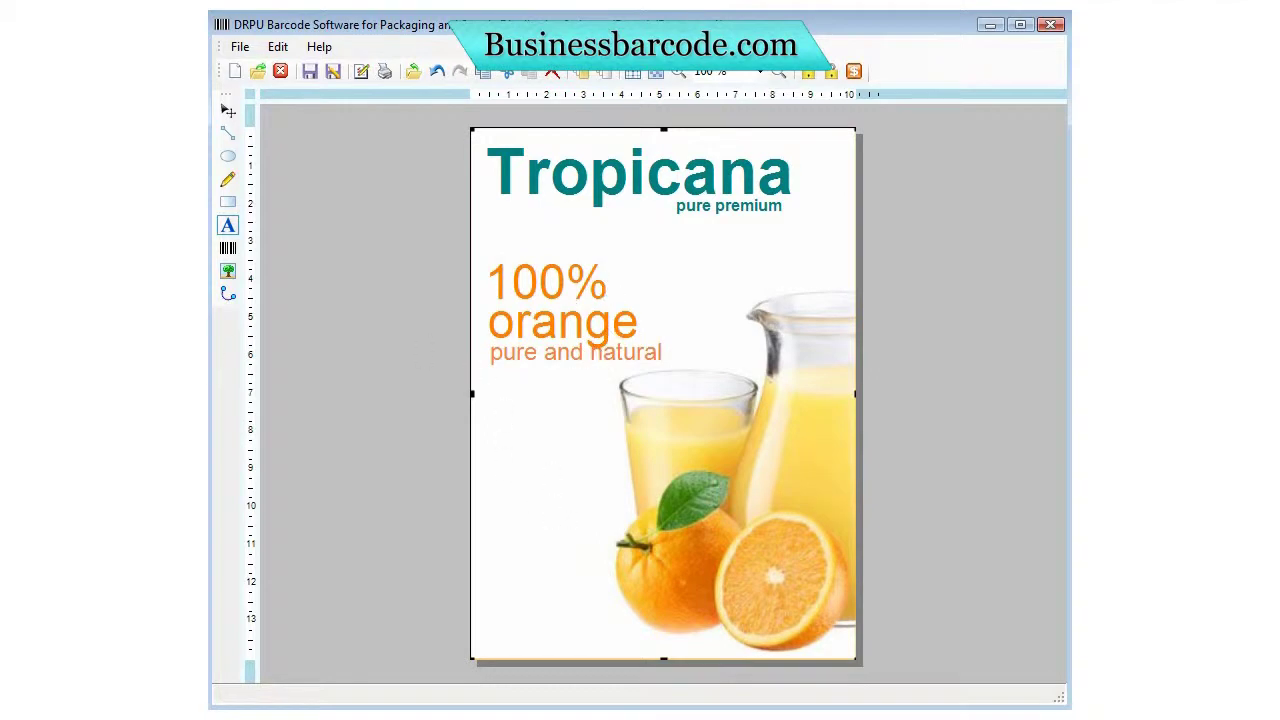
# Step: Add a barcode object and place it in the label's lower-left corner beside the oranges
pyautogui.click(228, 248)
pyautogui.click(560, 542)
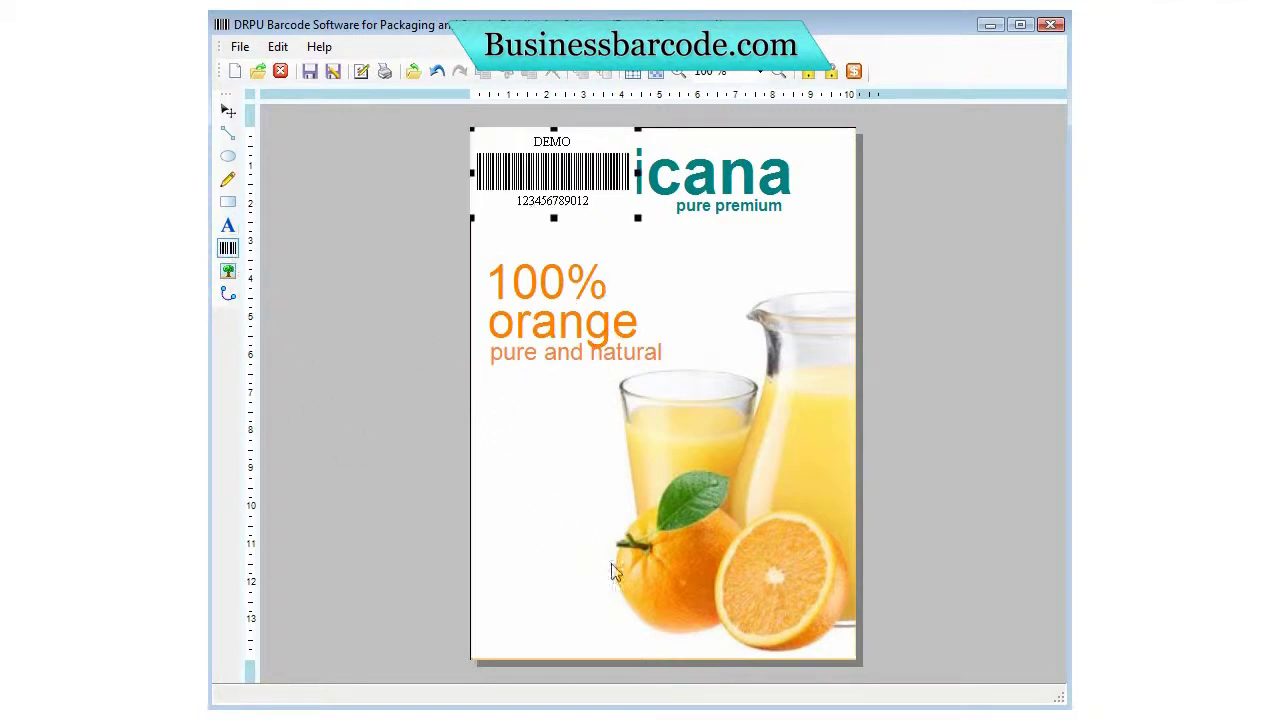
pyautogui.moveTo(542, 180); pyautogui.dragTo(564, 607)
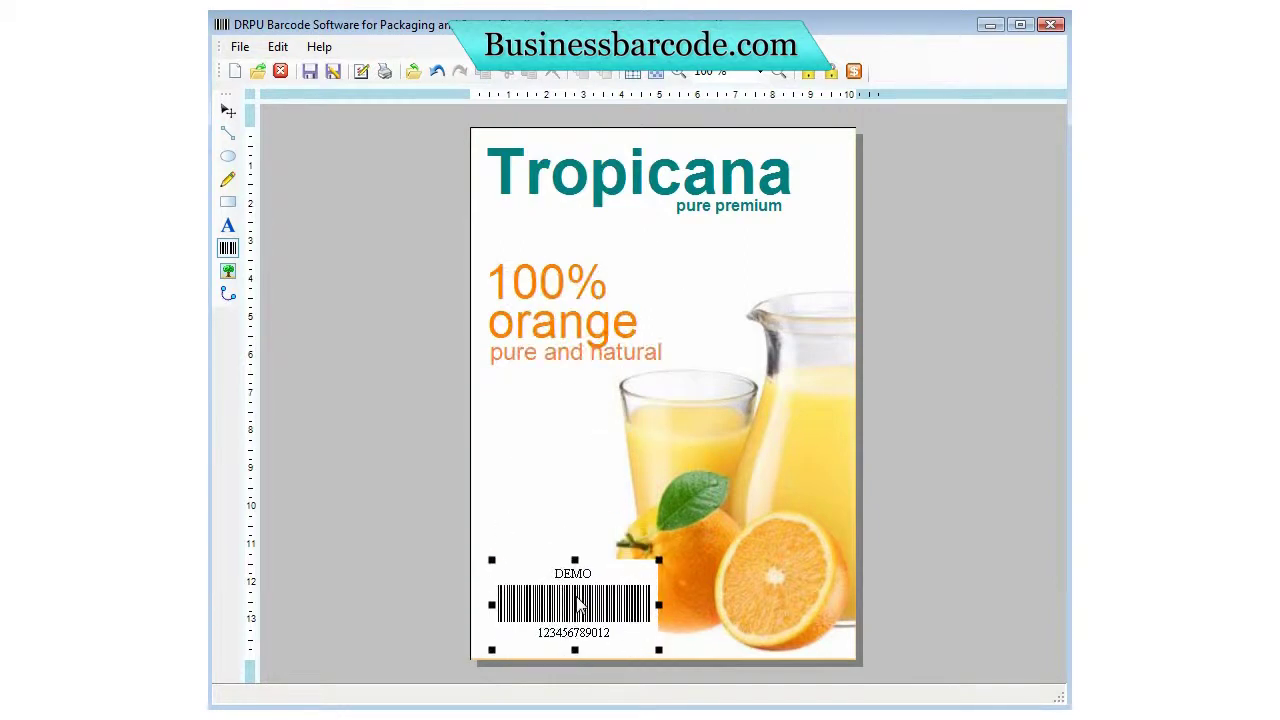
# Step: Set the label barcode's value to 867558432 and its linear barcode font to Code 93 Font
pyautogui.doubleClick(575, 595)
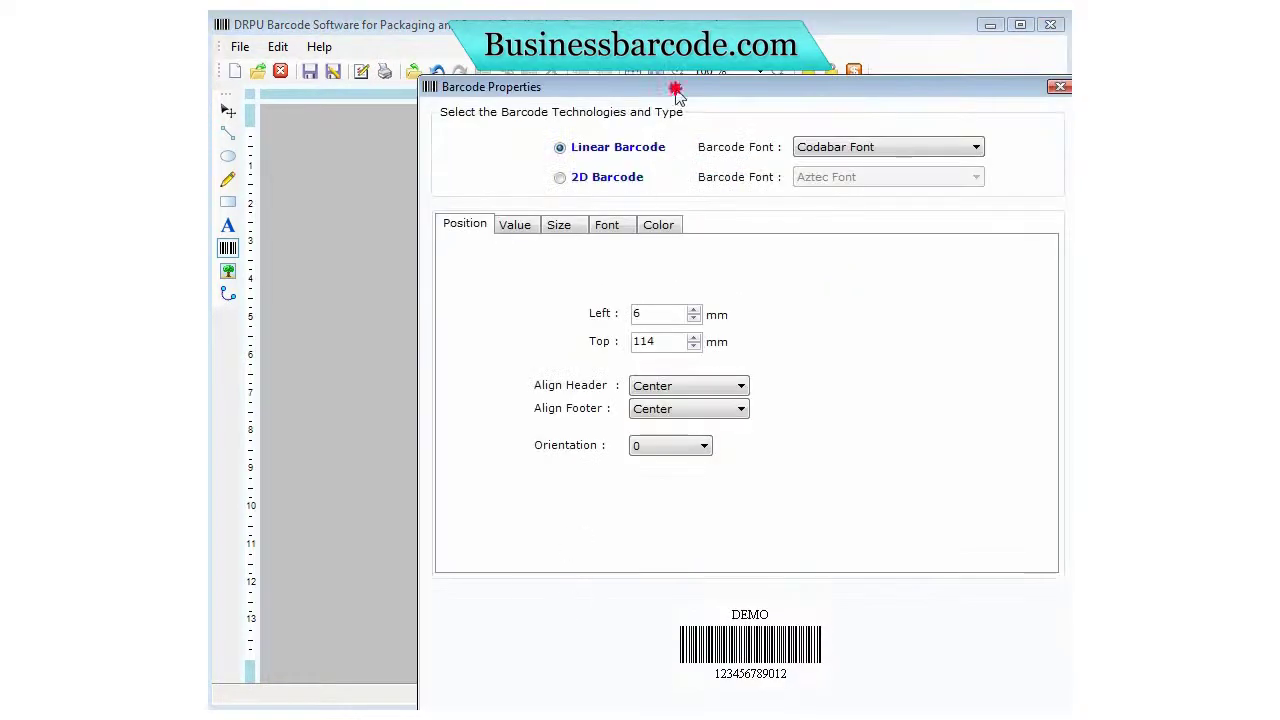
pyautogui.moveTo(676, 95); pyautogui.dragTo(612, 24)
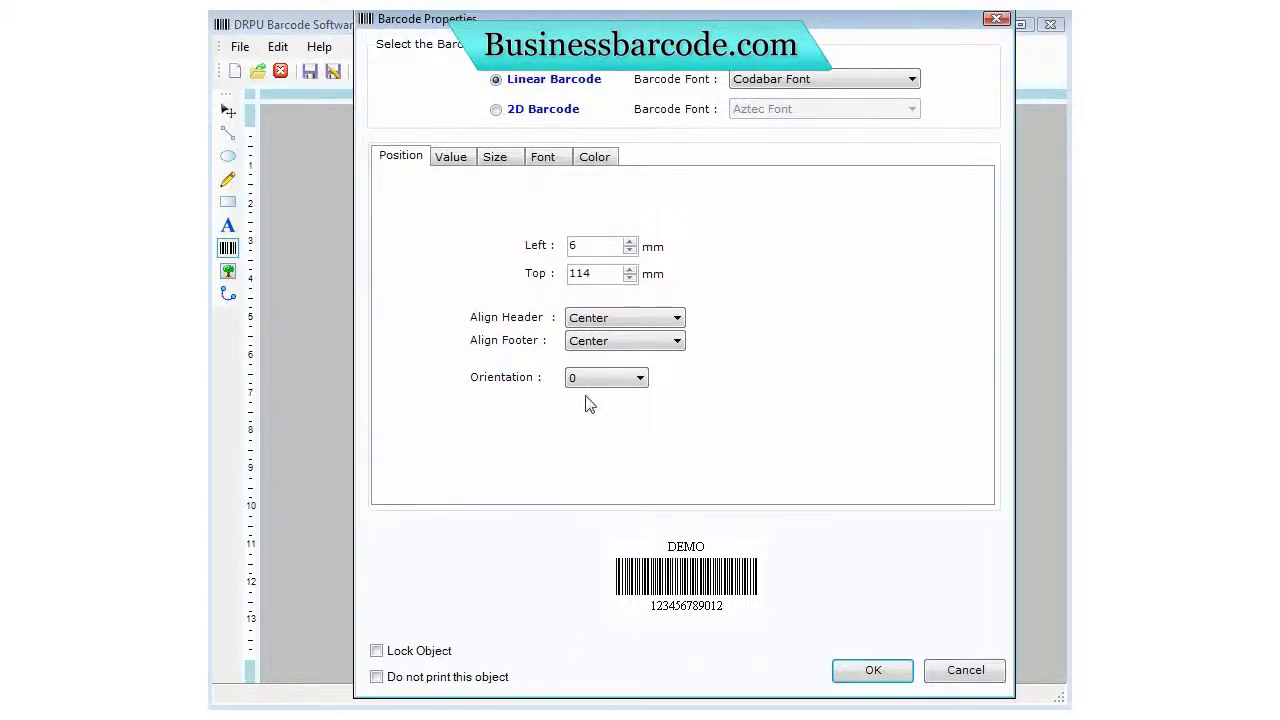
pyautogui.click(442, 153)
pyautogui.doubleClick(640, 250)
pyautogui.write('867558432')
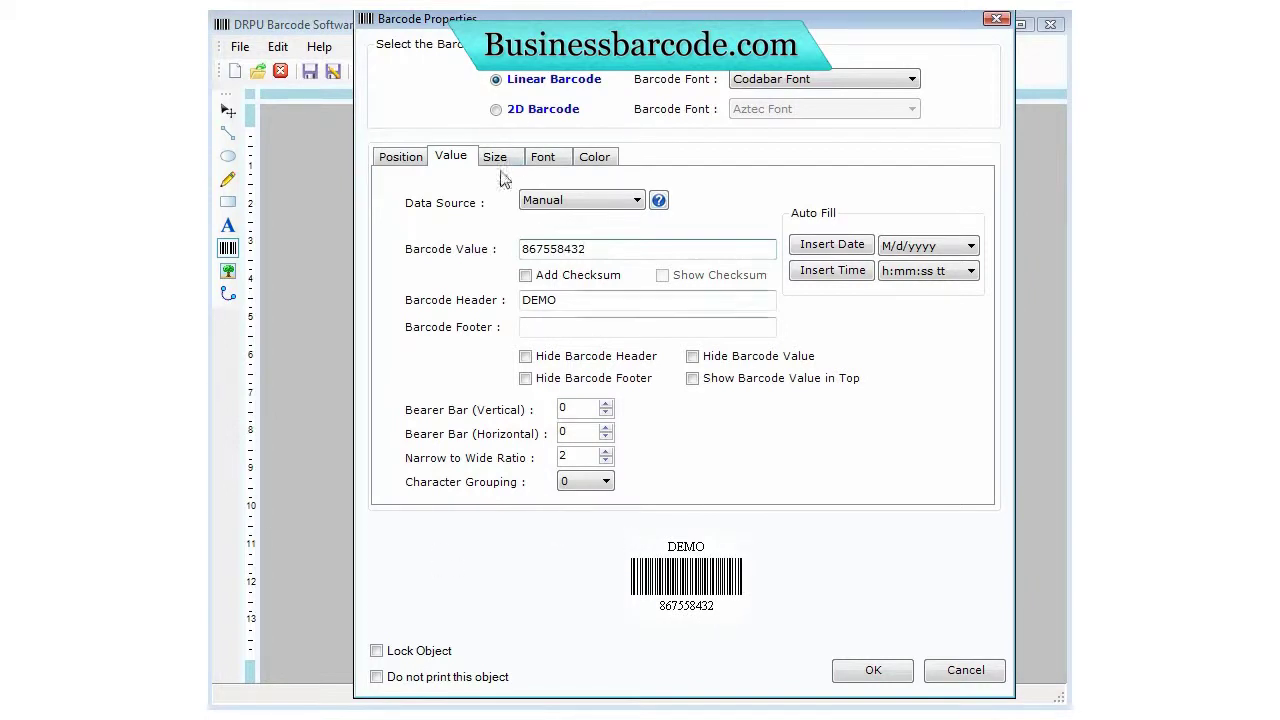
pyautogui.click(828, 79)
pyautogui.click(800, 168)
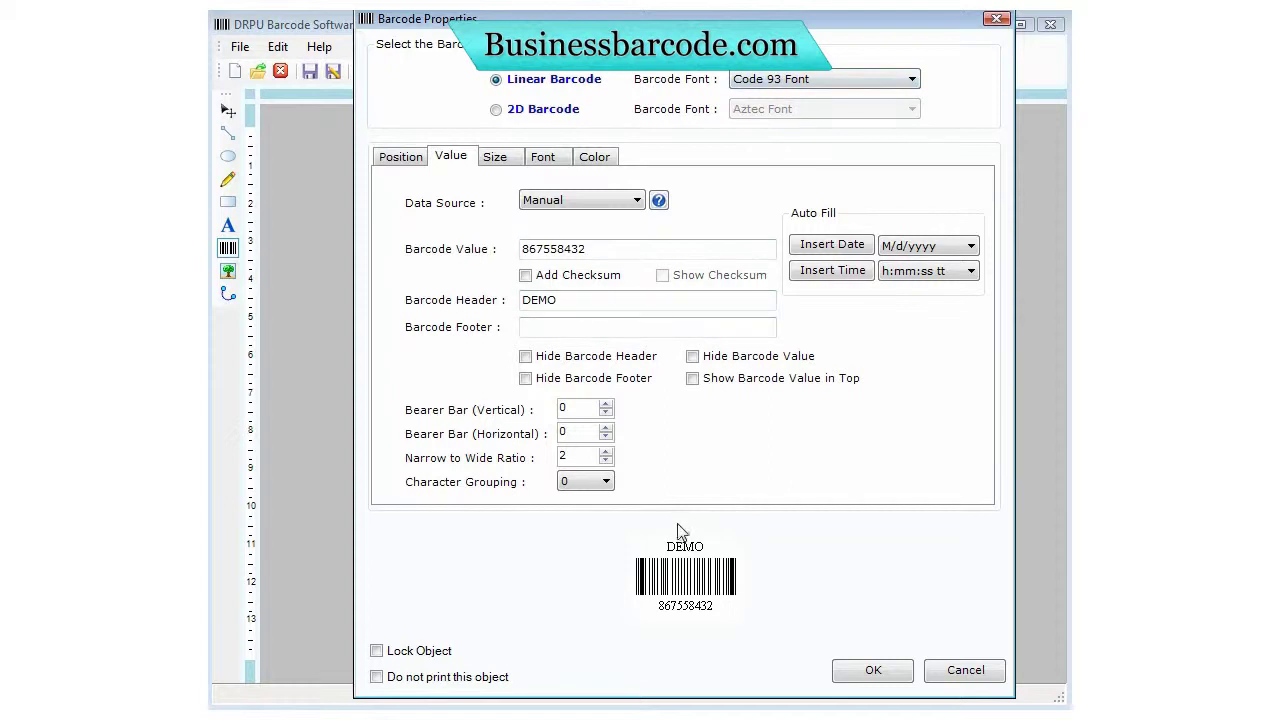
# Step: Give the barcode the footer "Orange Juice" and set the footer font to Arial Bold
pyautogui.write('O')
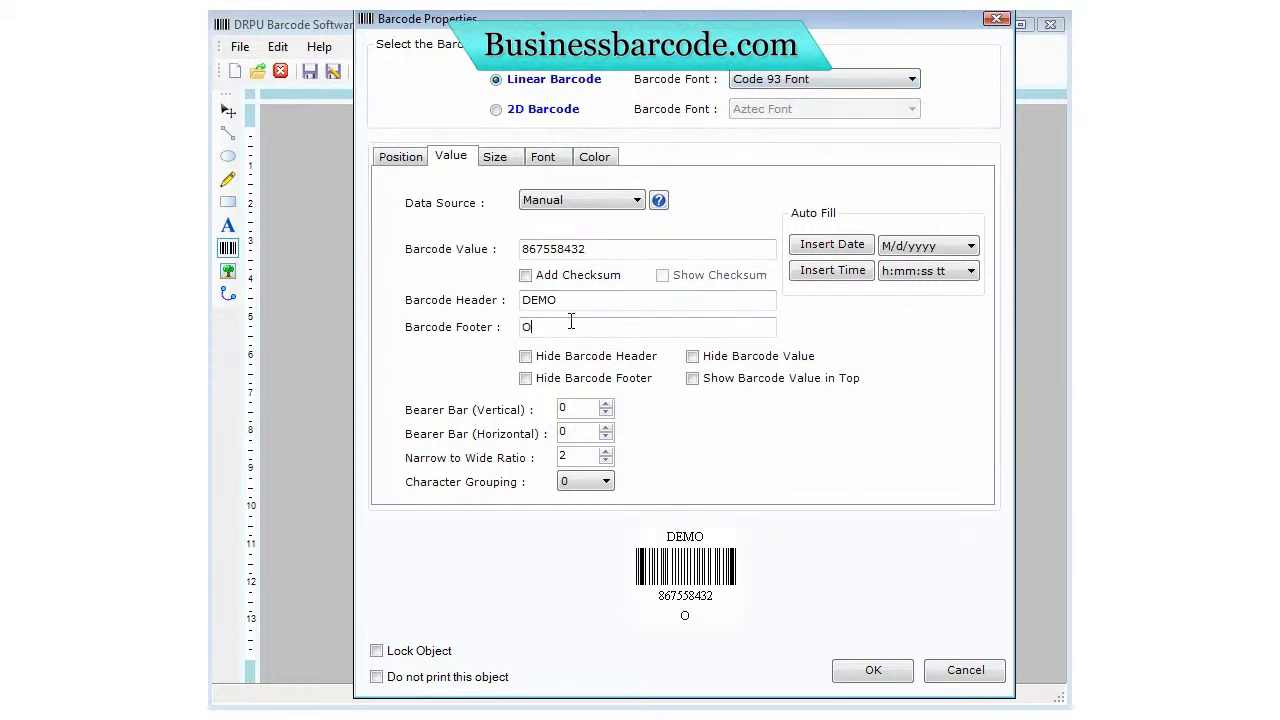
pyautogui.write('range Juice')
pyautogui.click(545, 160)
pyautogui.click(686, 325)
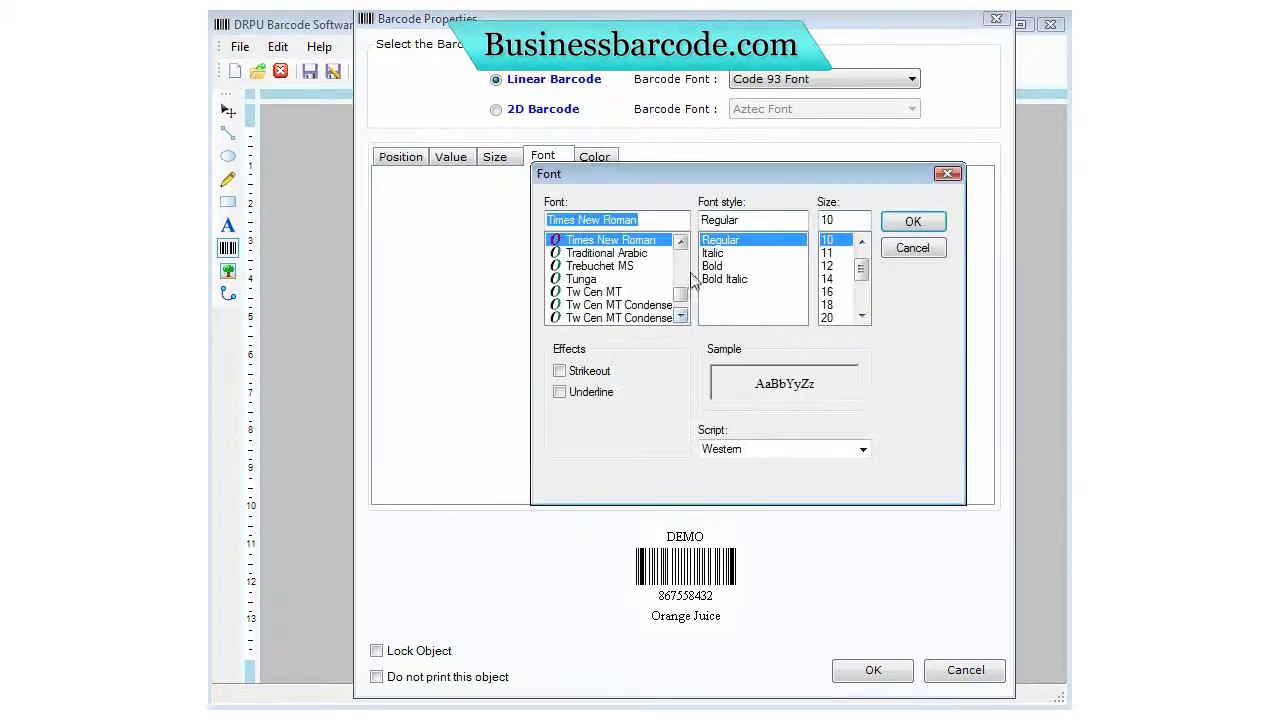
pyautogui.write('Arial')
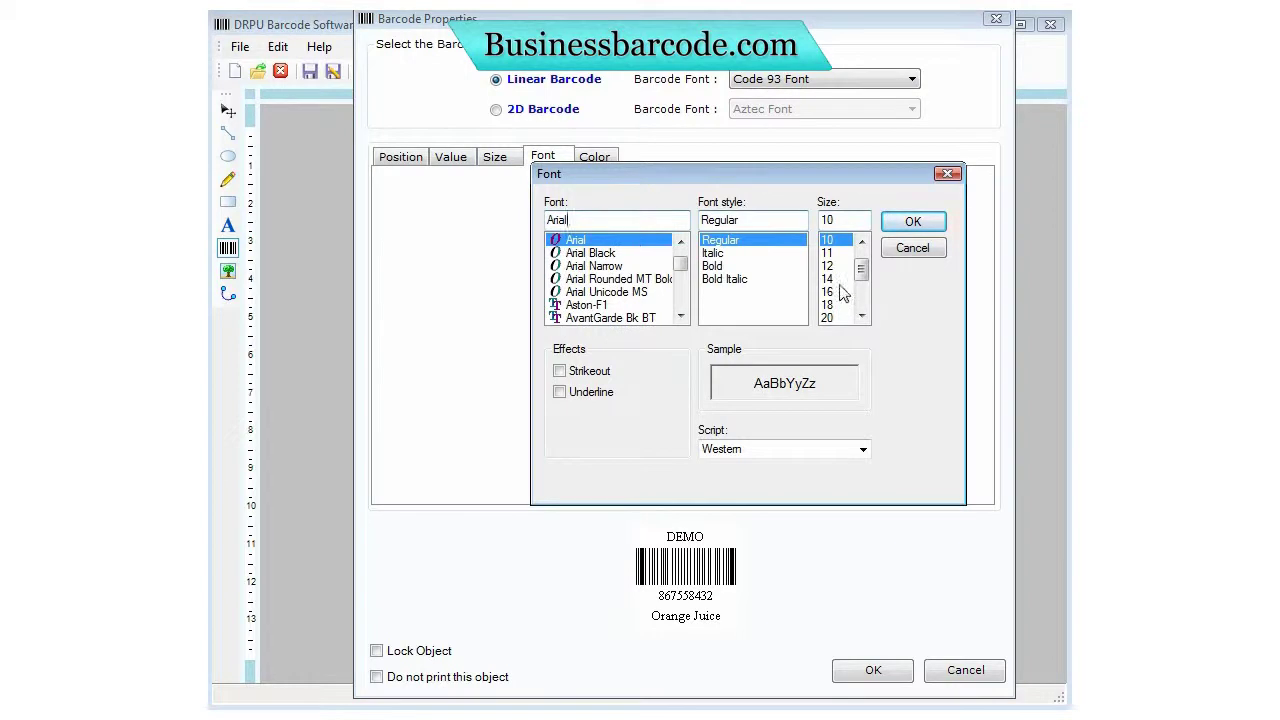
pyautogui.click(714, 267)
pyautogui.click(913, 222)
# Step: Color the barcode footer orange, apply the barcode properties, and reposition the barcode in the lower-left corner clear of the oranges
pyautogui.click(595, 157)
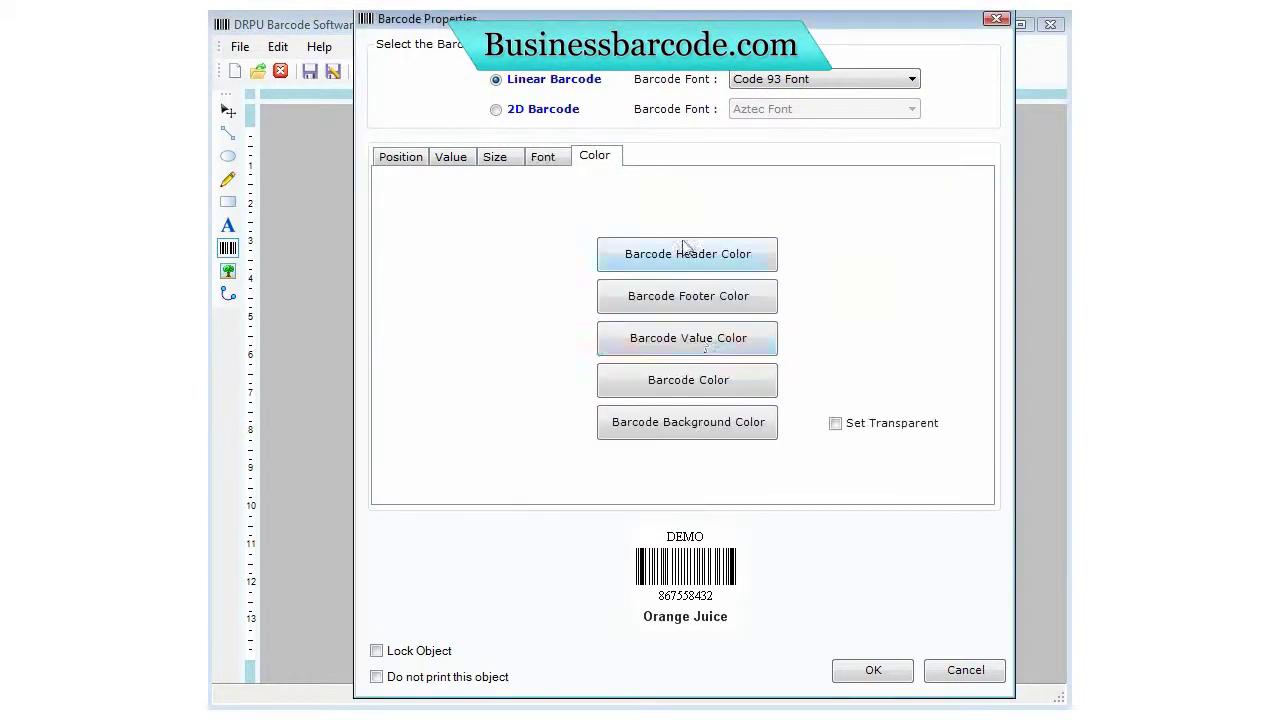
pyautogui.click(712, 298)
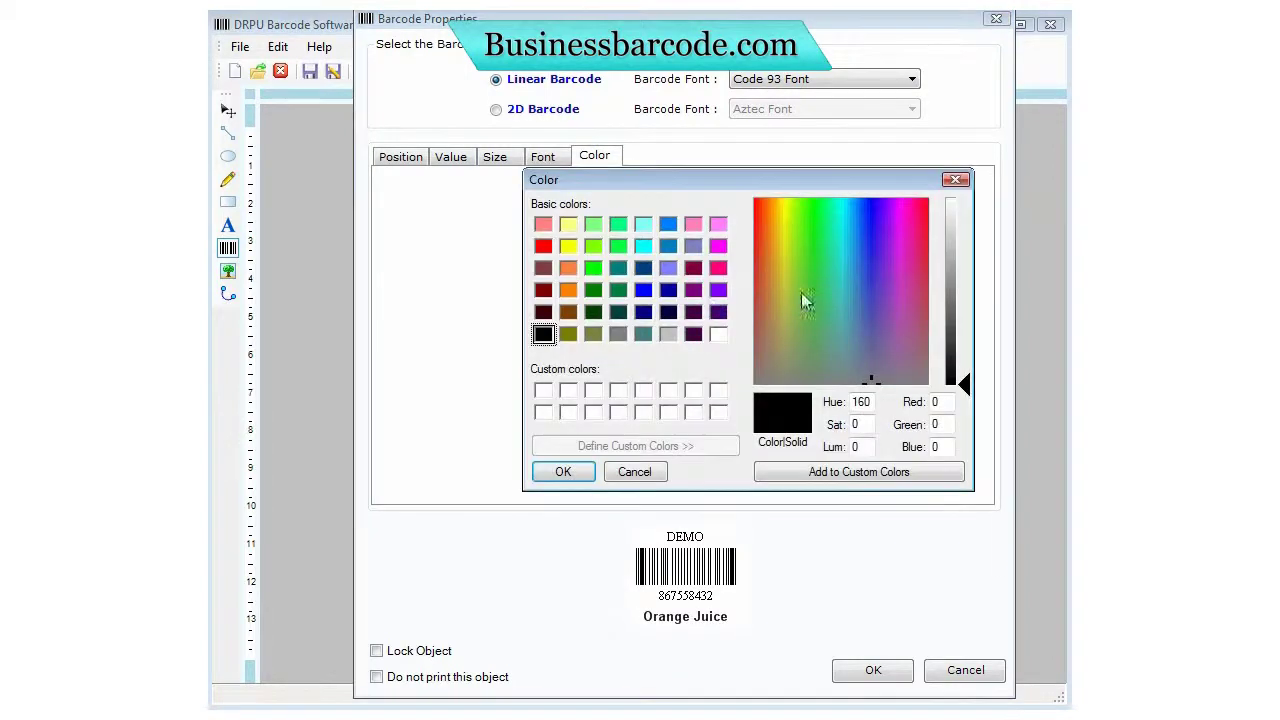
pyautogui.click(568, 290)
pyautogui.click(563, 471)
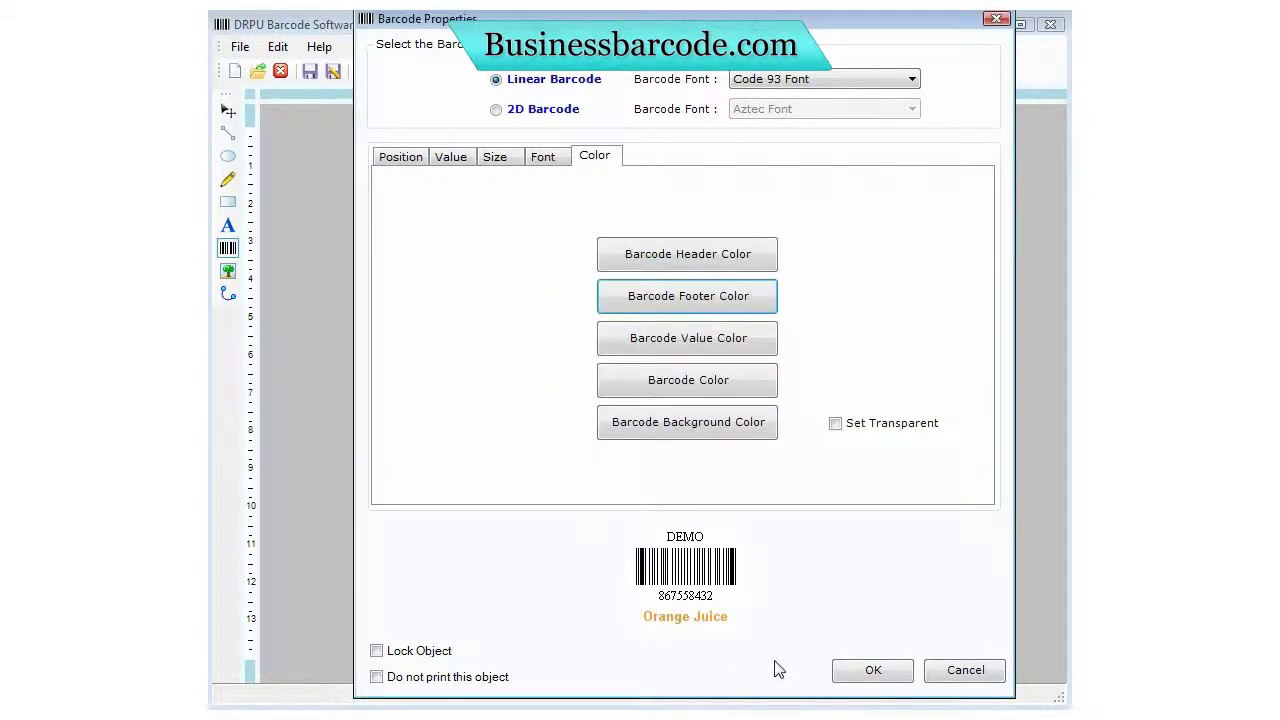
pyautogui.click(866, 670)
pyautogui.moveTo(587, 630); pyautogui.dragTo(578, 602)
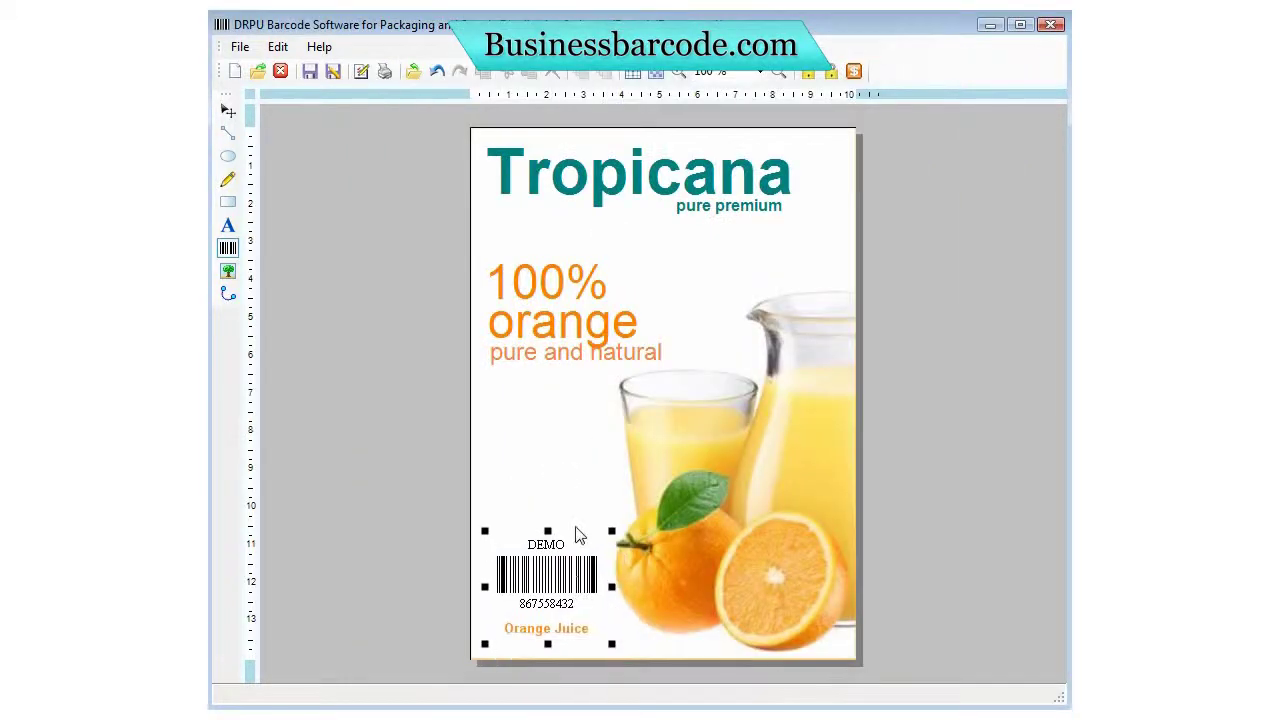
# Step: Examine the whole label in the print preview and leave the print setup without printing
pyautogui.click(240, 46)
pyautogui.click(287, 235)
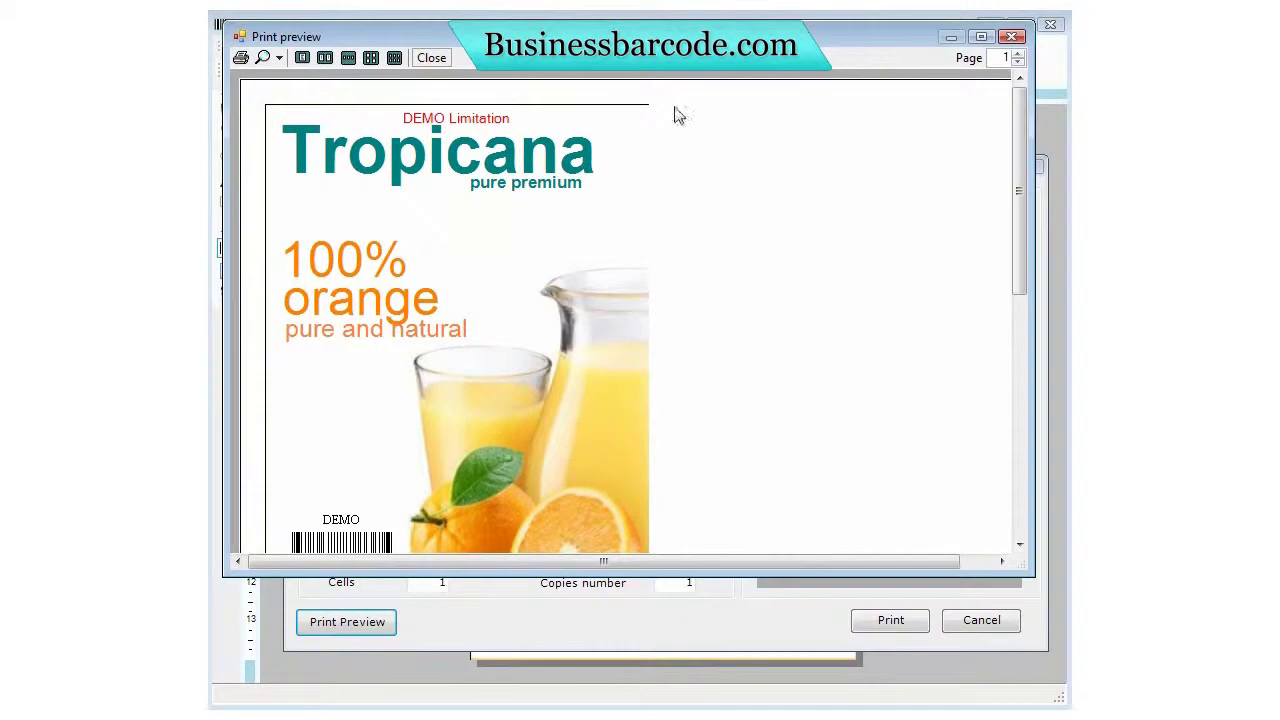
pyautogui.moveTo(1017, 243); pyautogui.dragTo(1006, 277)
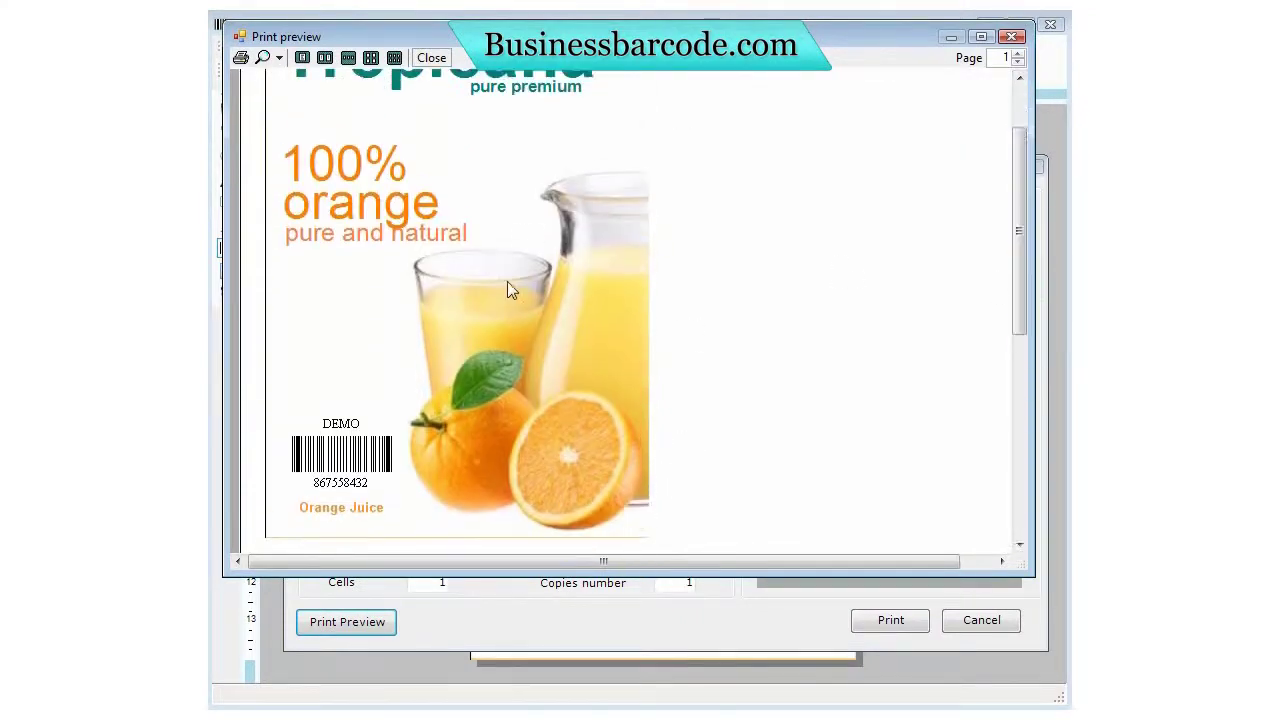
pyautogui.click(1012, 36)
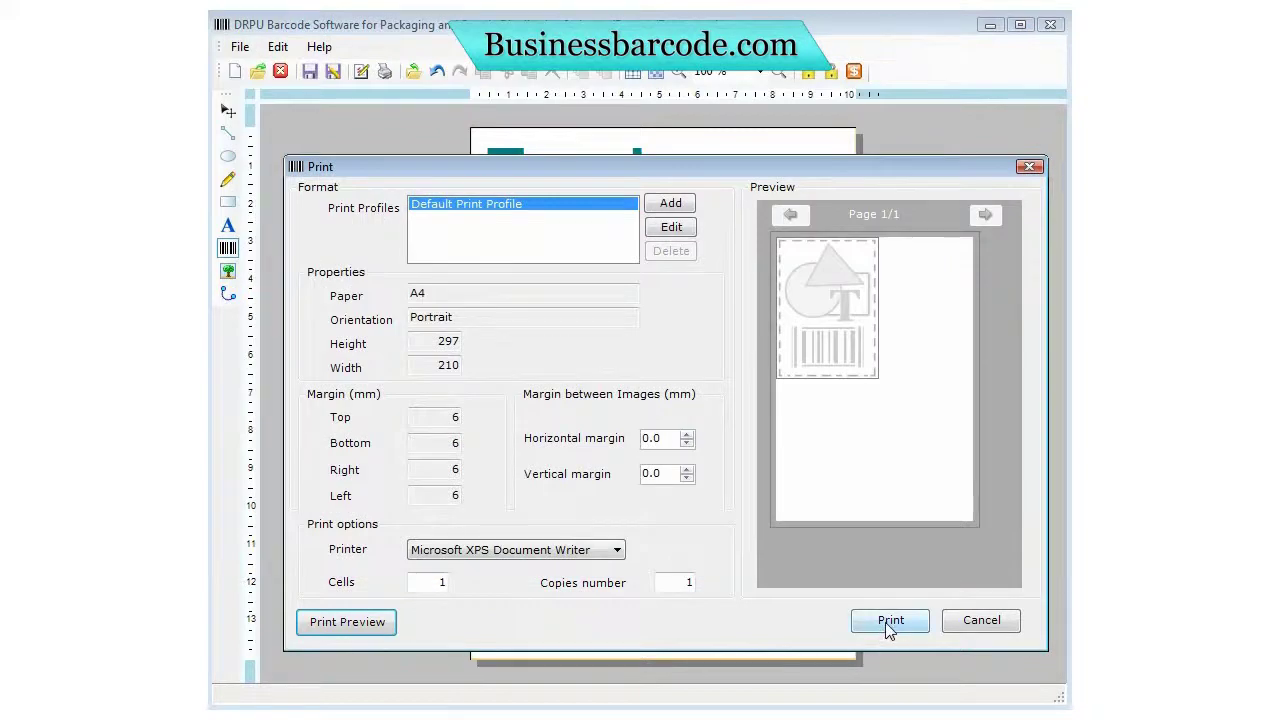
pyautogui.click(1027, 168)
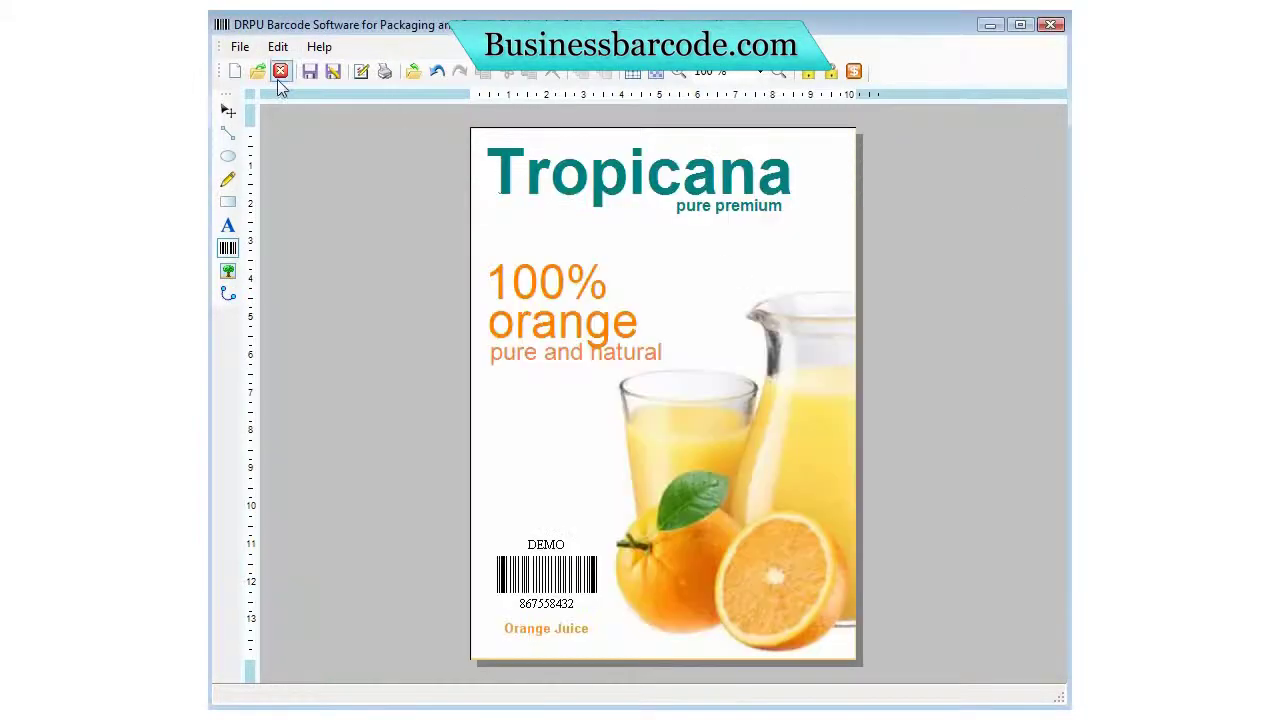
# Step: Save the label as "juice cover" in DRPU Barcode (*.drb) format in the barcode images folder and close the label design window
pyautogui.click(240, 47)
pyautogui.click(296, 143)
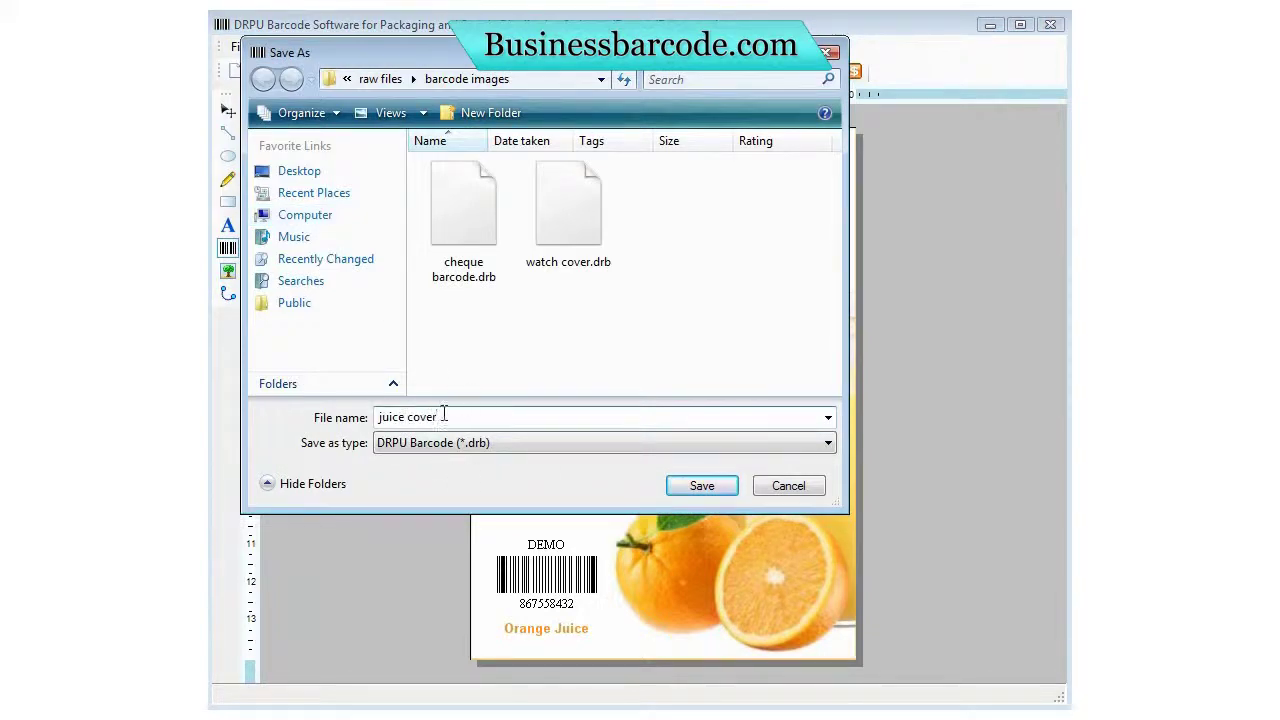
pyautogui.click(700, 486)
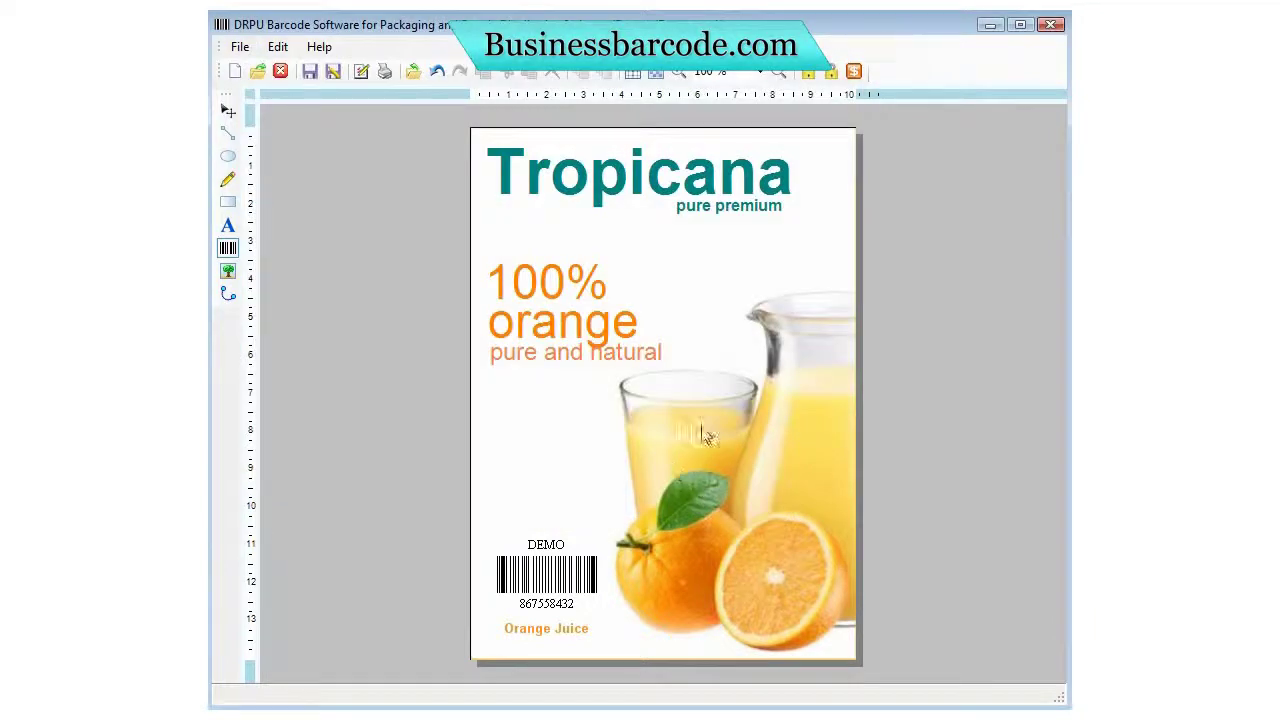
pyautogui.click(1046, 28)
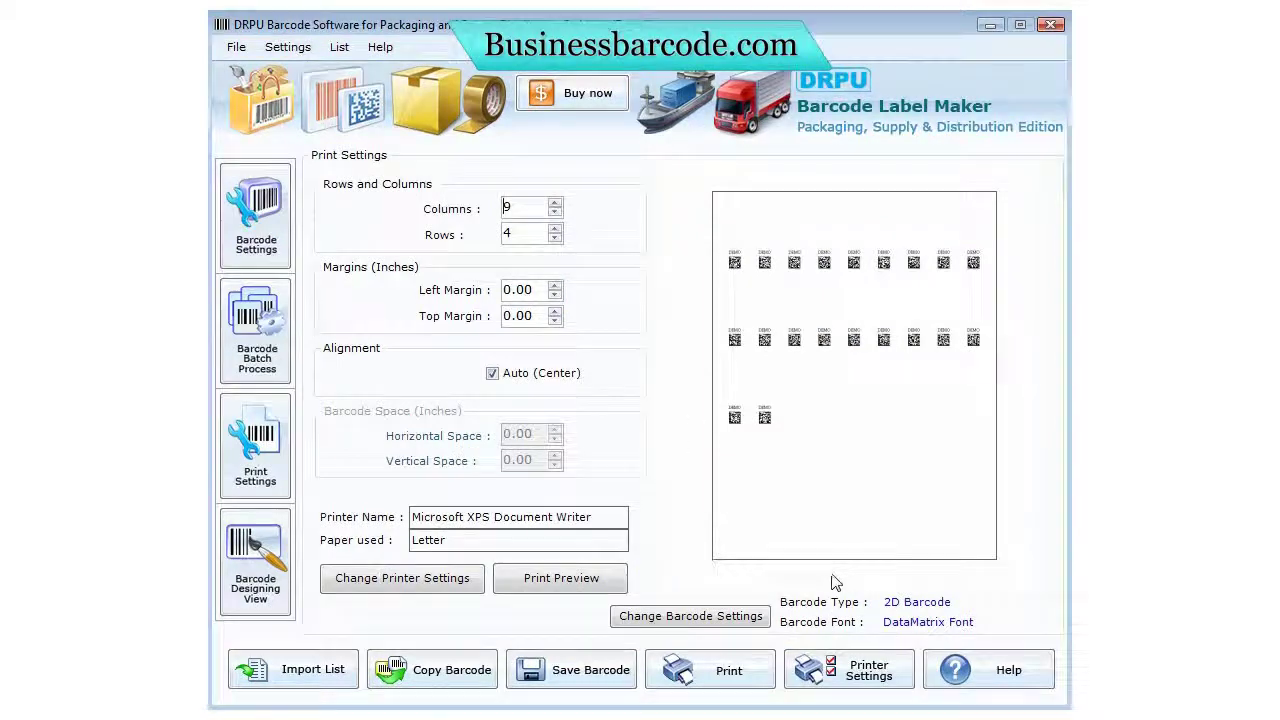